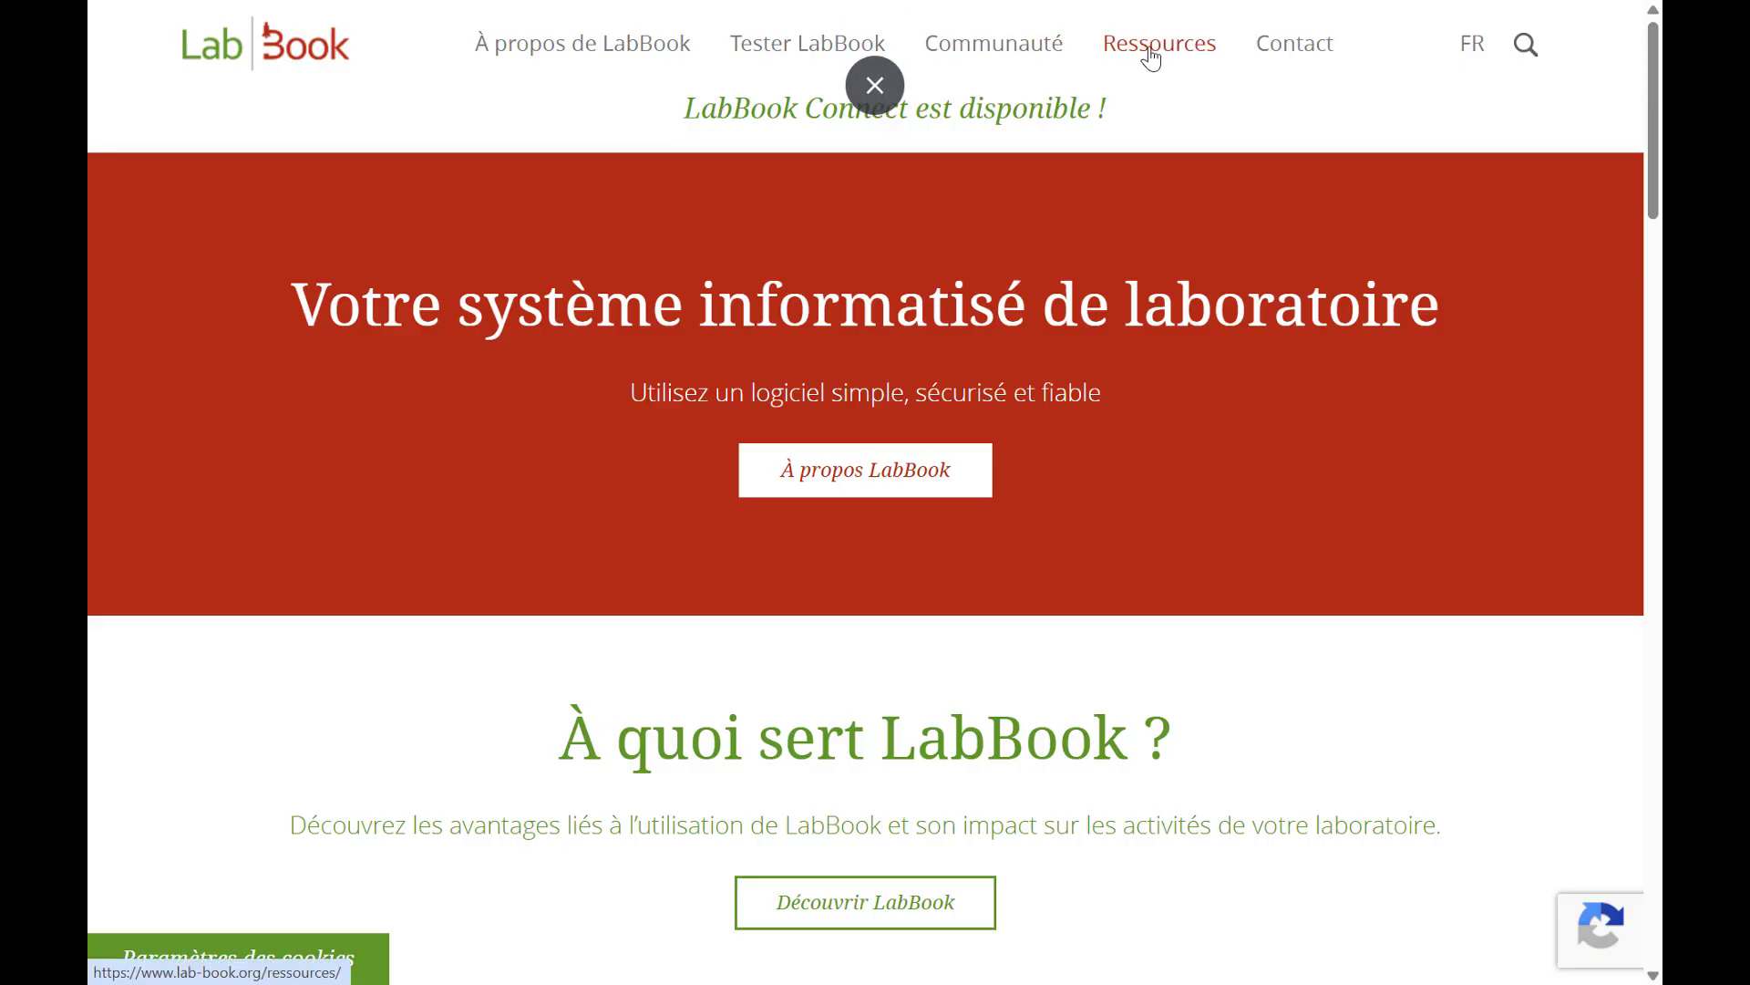
Open the Téléchargements page from the LabBook site's Ressources section and find the LabBook 3.6.15 ISO.
{"action": "mouse_move", "coordinate": [1151, 56]}
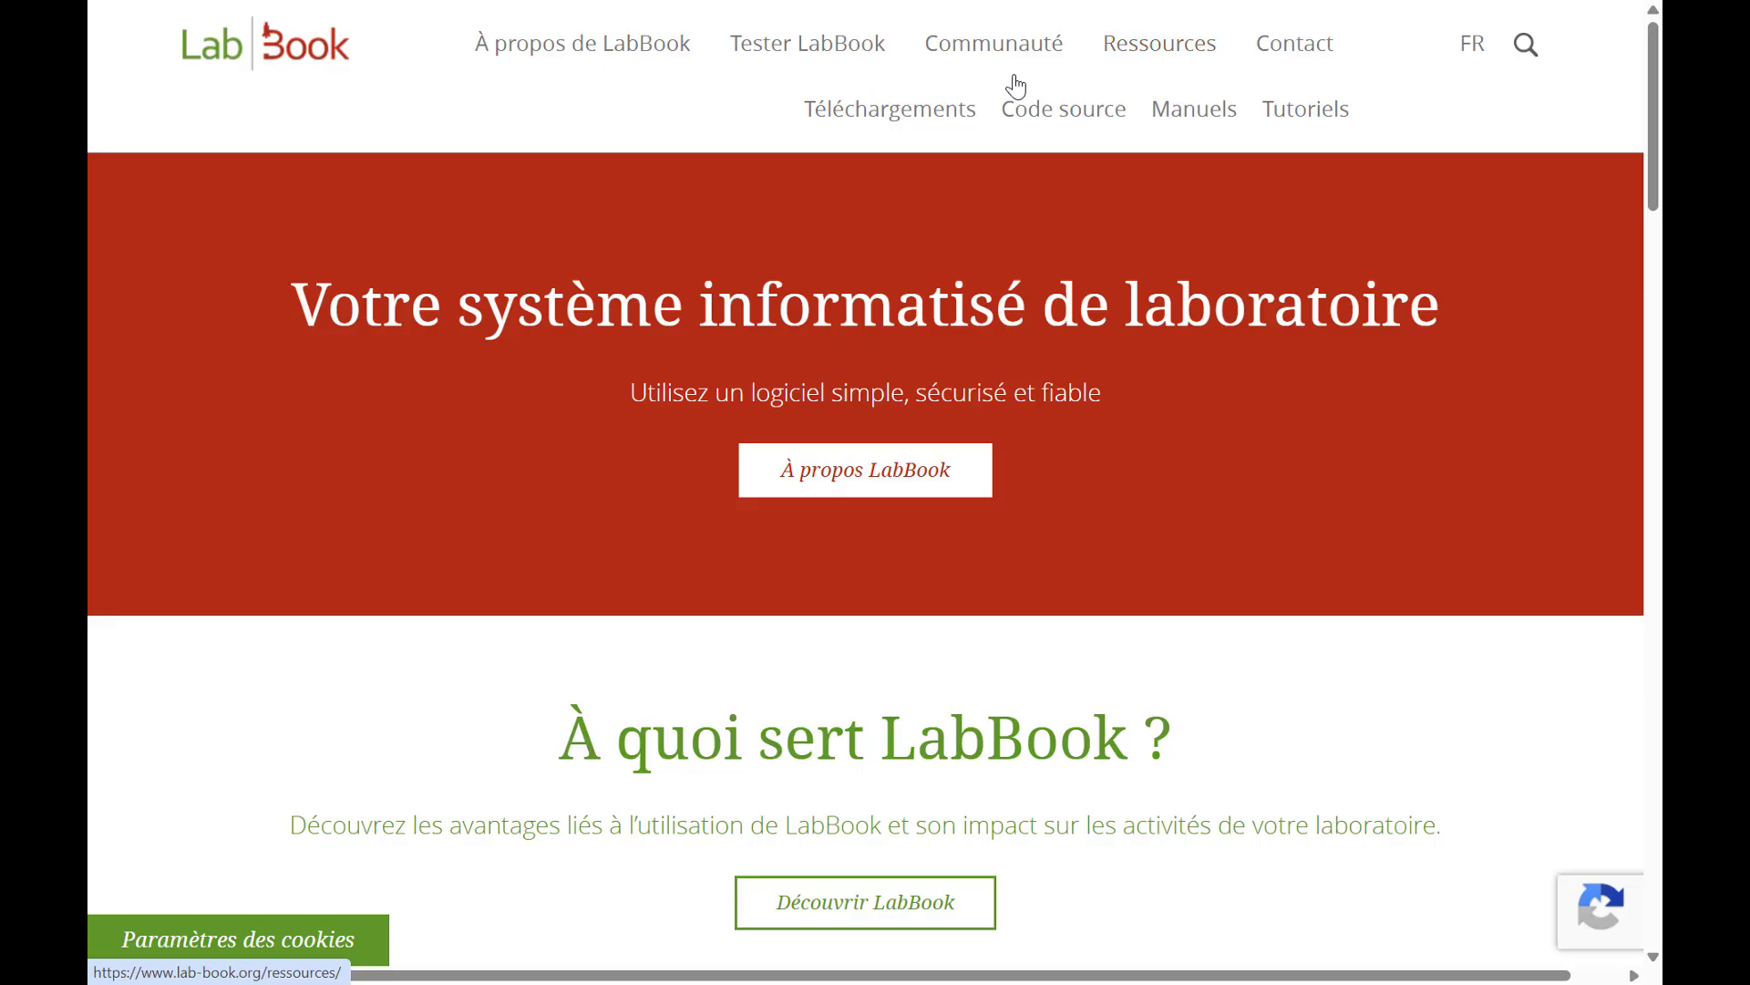
{"action": "left_click", "coordinate": [876, 111]}
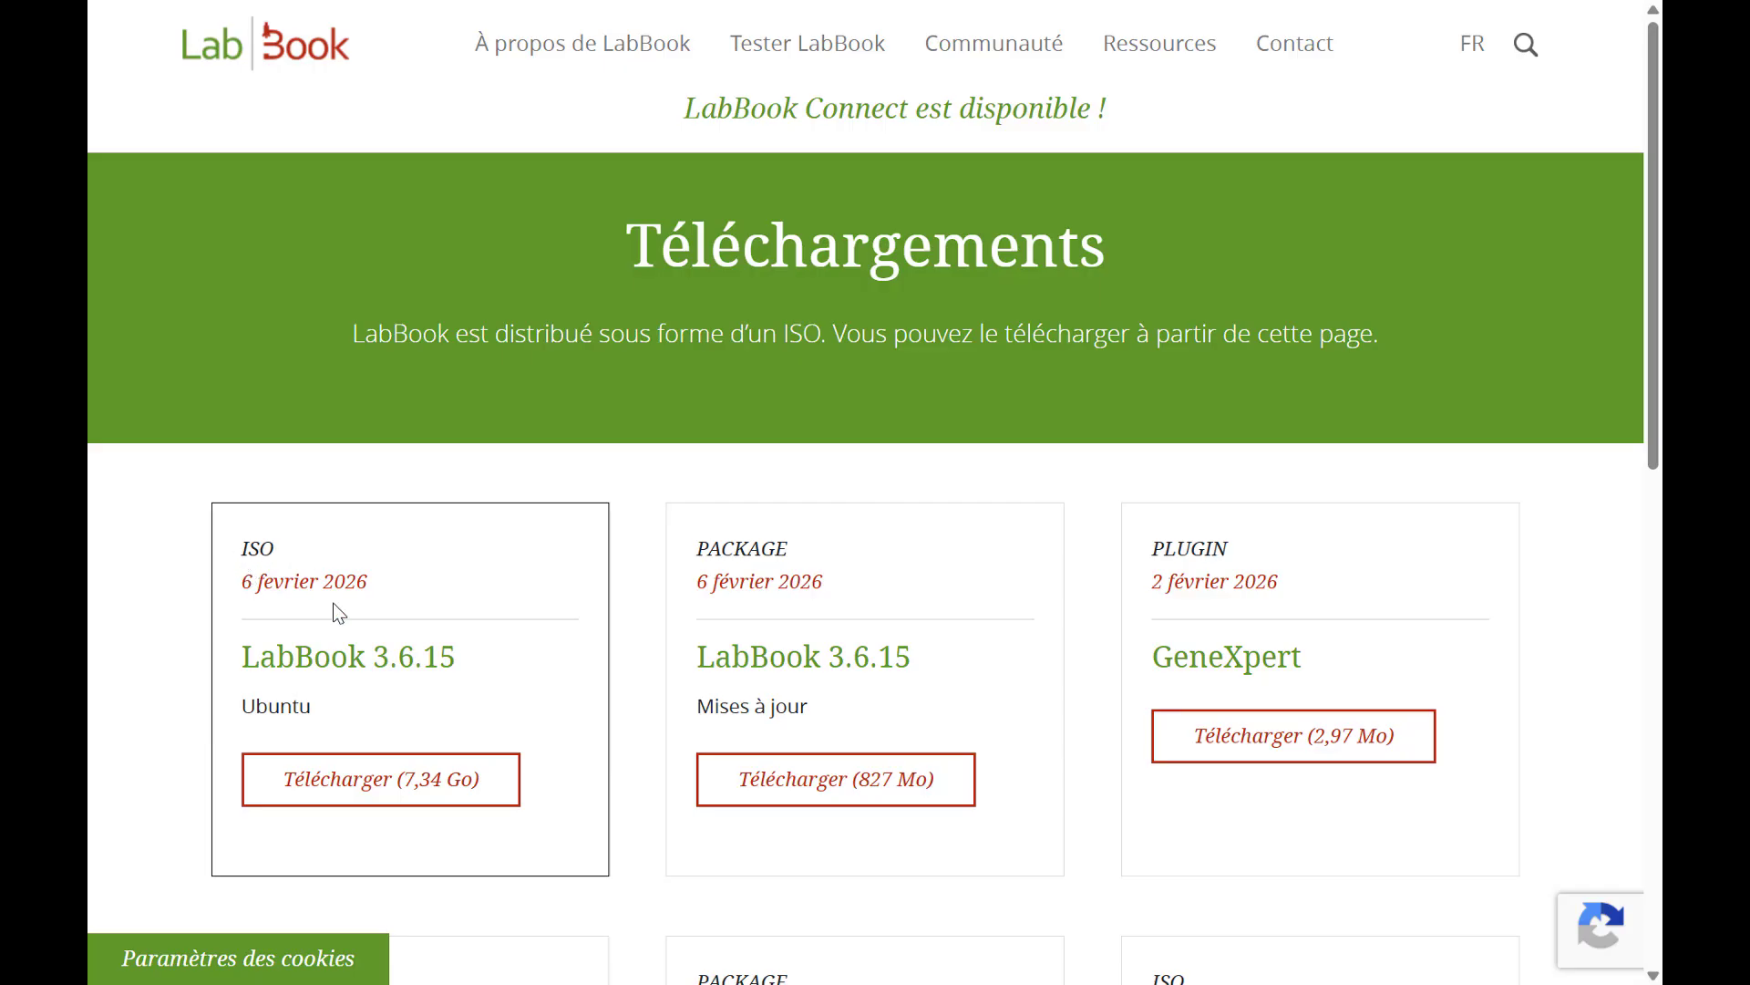
{"action": "scroll", "coordinate": [337, 608], "scroll_direction": "down", "scroll_amount": 1}
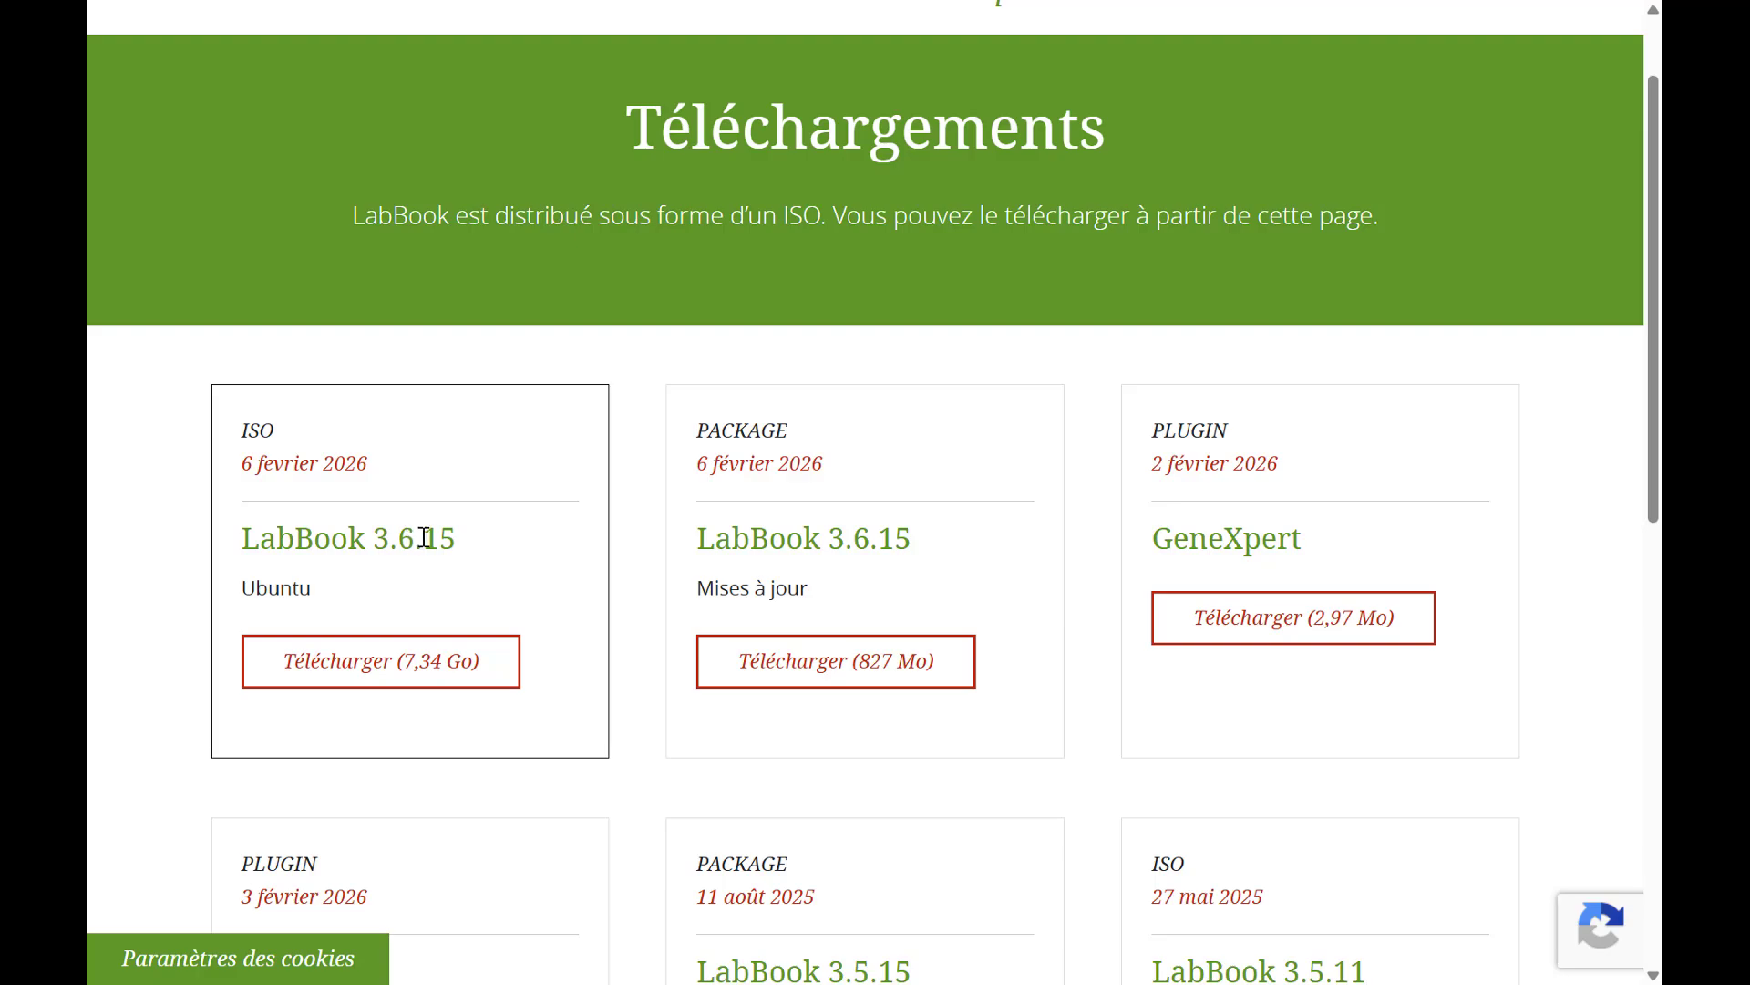
Request the LabBook 3.6.15 ISO download, fill in the requester's contact details, organisation and country, and accept the GNU licence.
{"action": "left_click", "coordinate": [330, 666]}
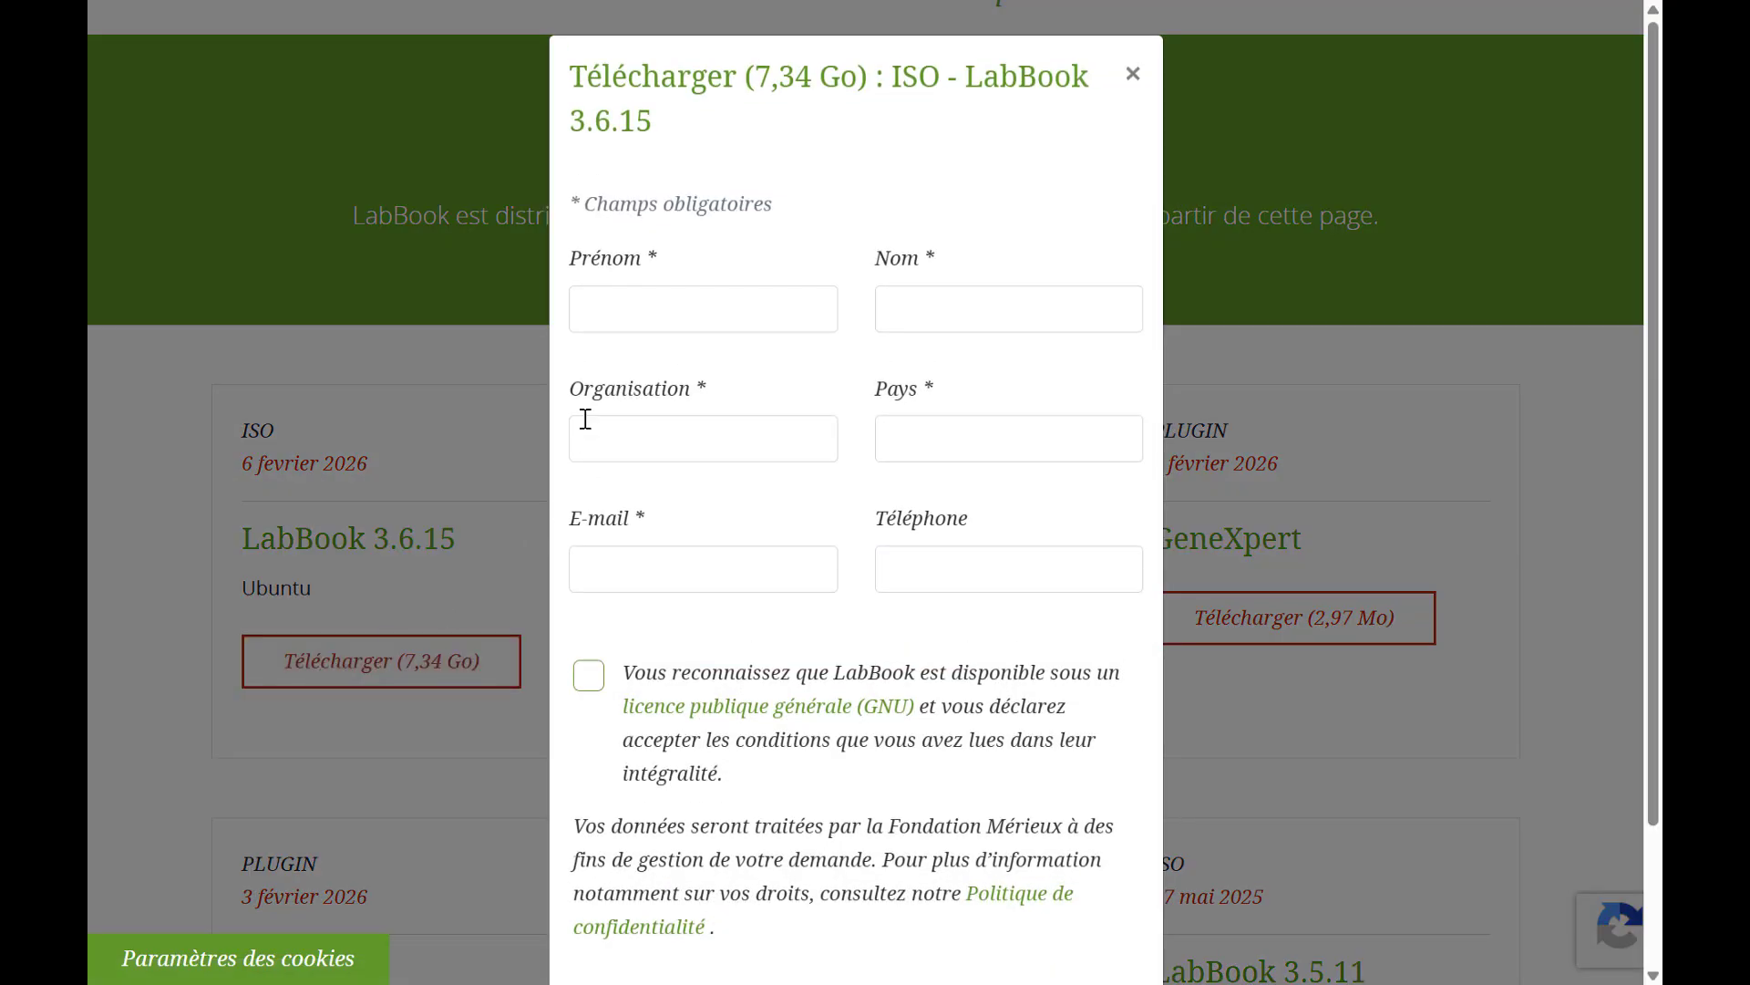
{"action": "left_click", "coordinate": [635, 315]}
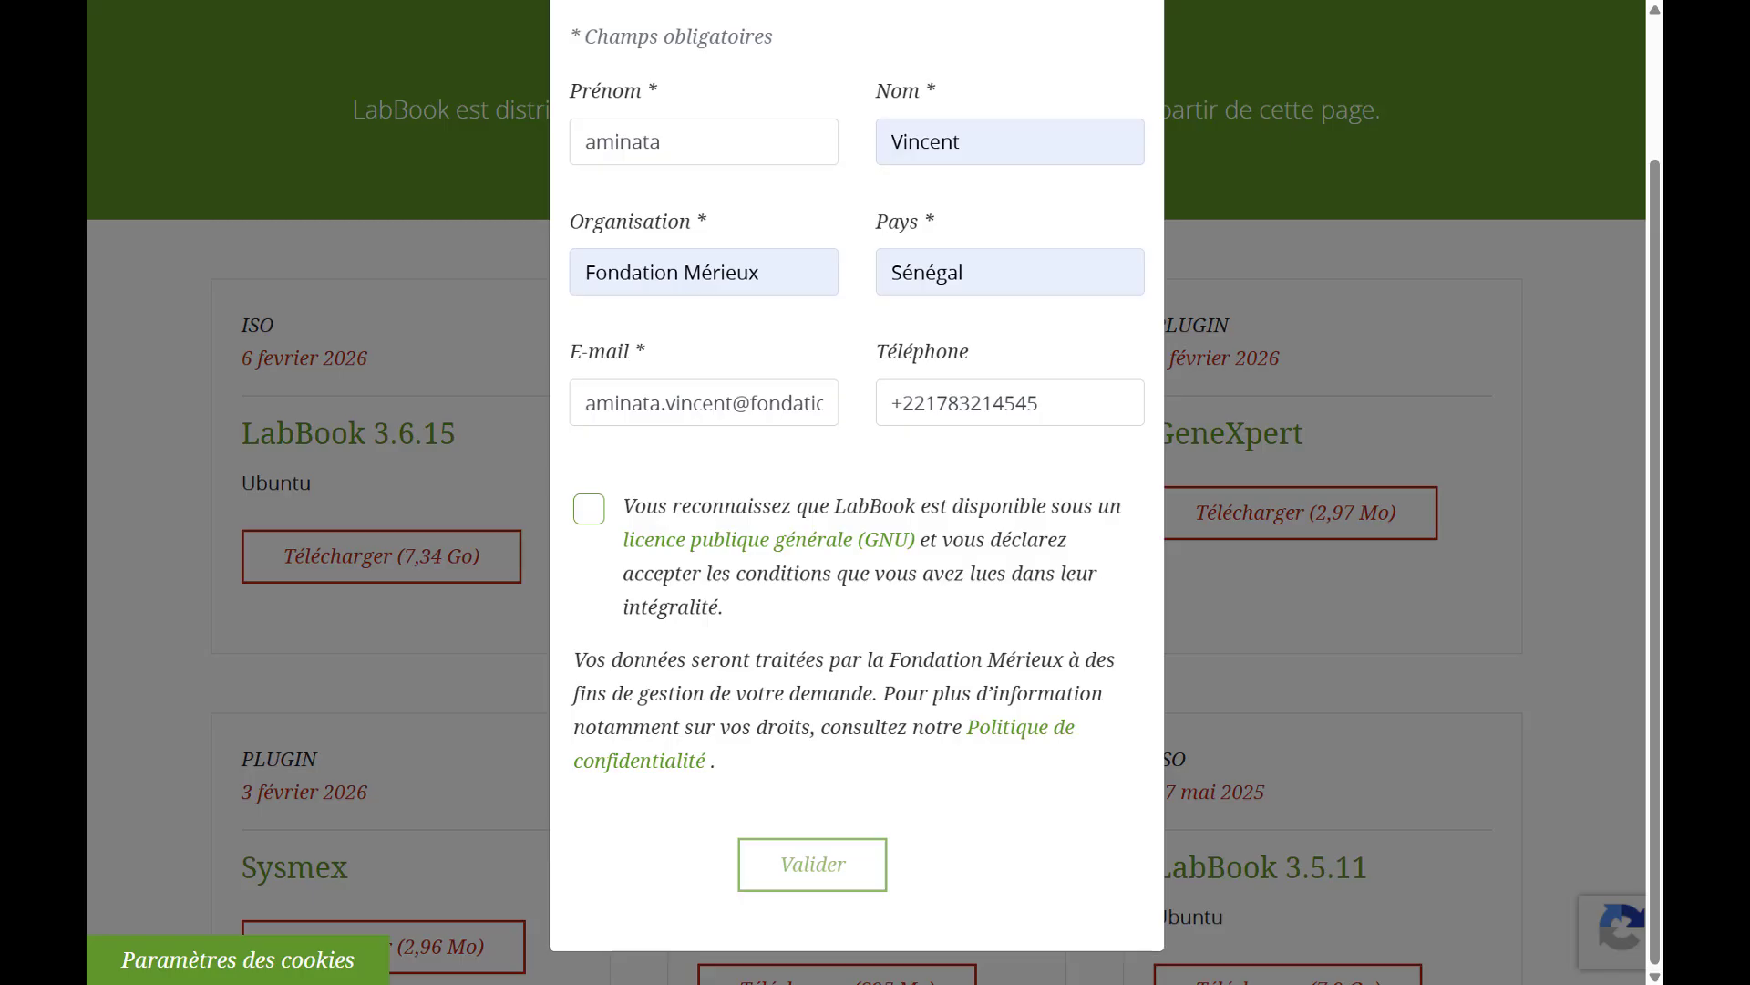
{"action": "left_click", "coordinate": [589, 509]}
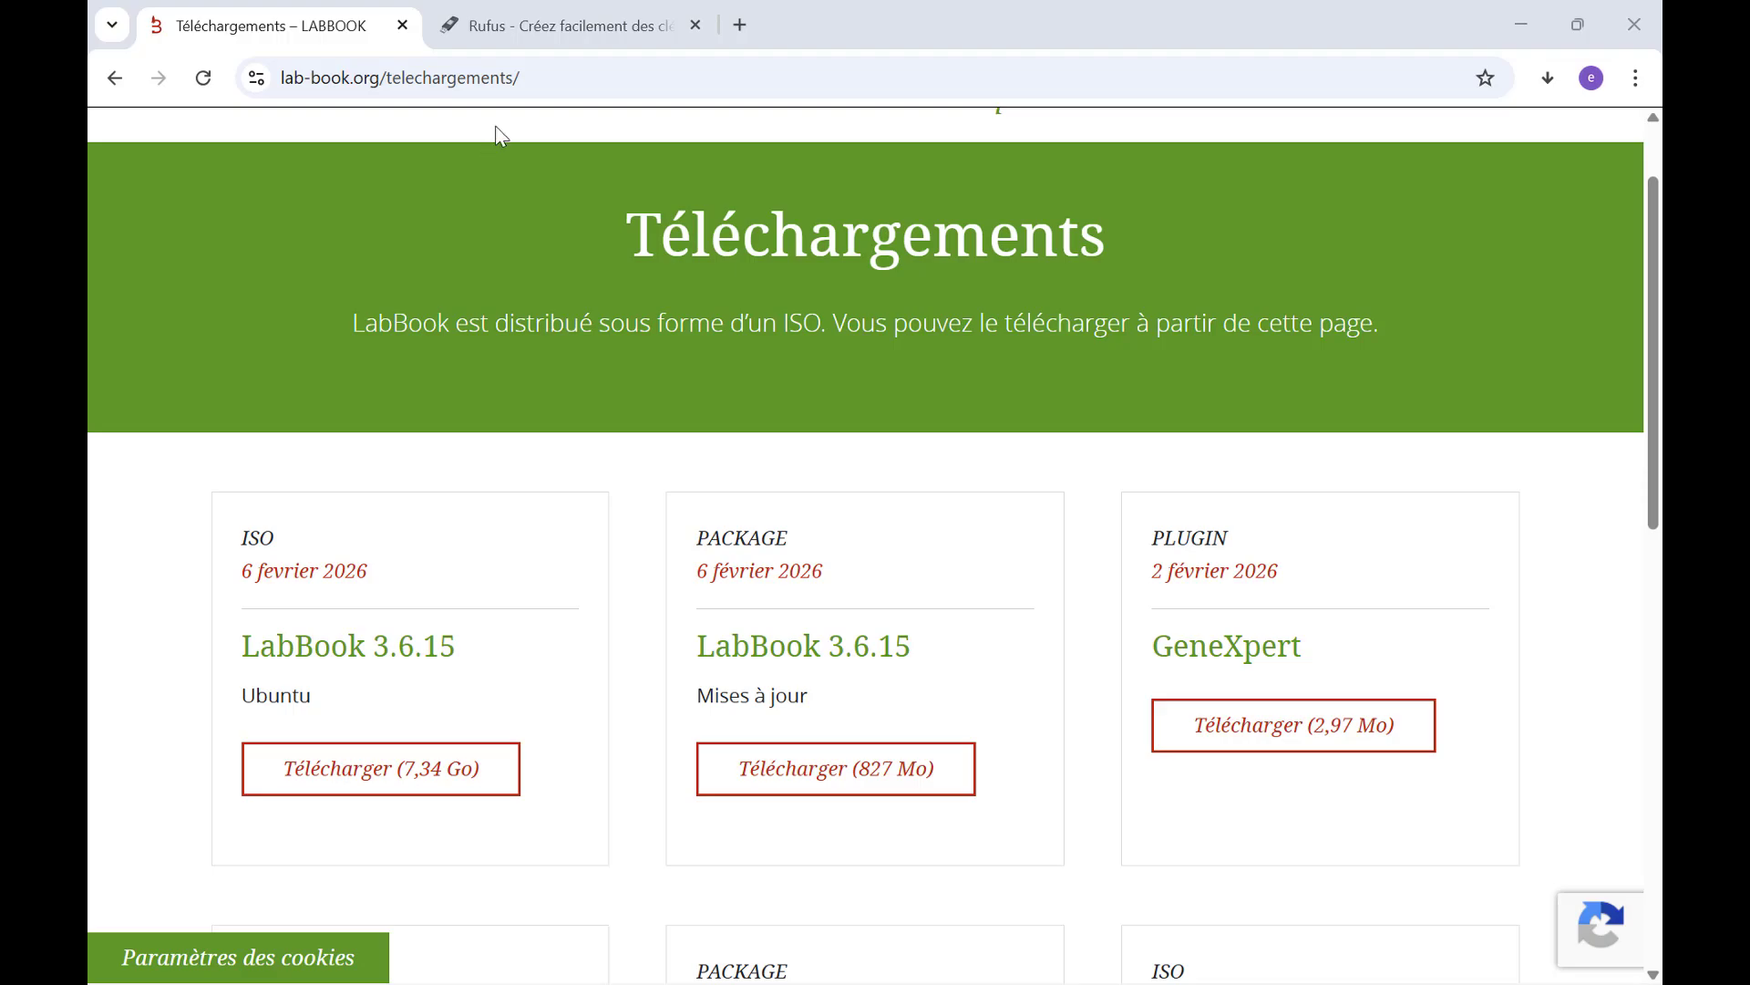
Switch to the Rufus website and go to its Téléchargement section.
{"action": "left_click", "coordinate": [522, 24]}
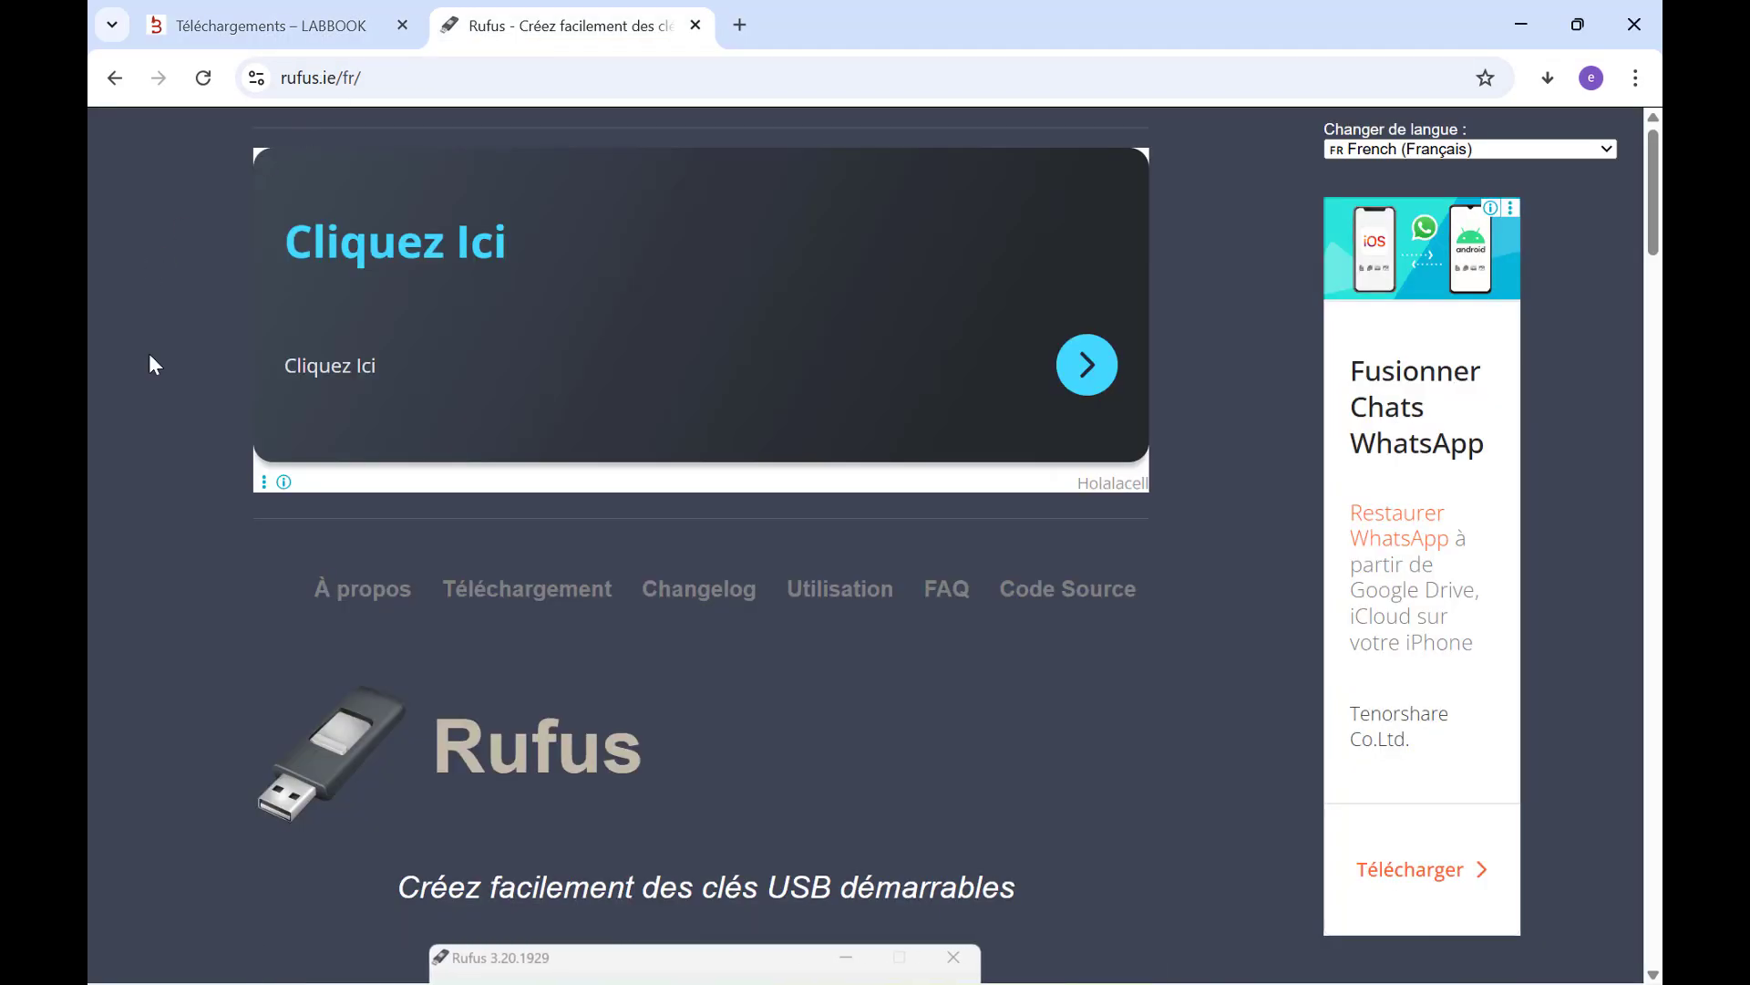
{"action": "scroll", "coordinate": [162, 376], "scroll_direction": "down", "scroll_amount": 15}
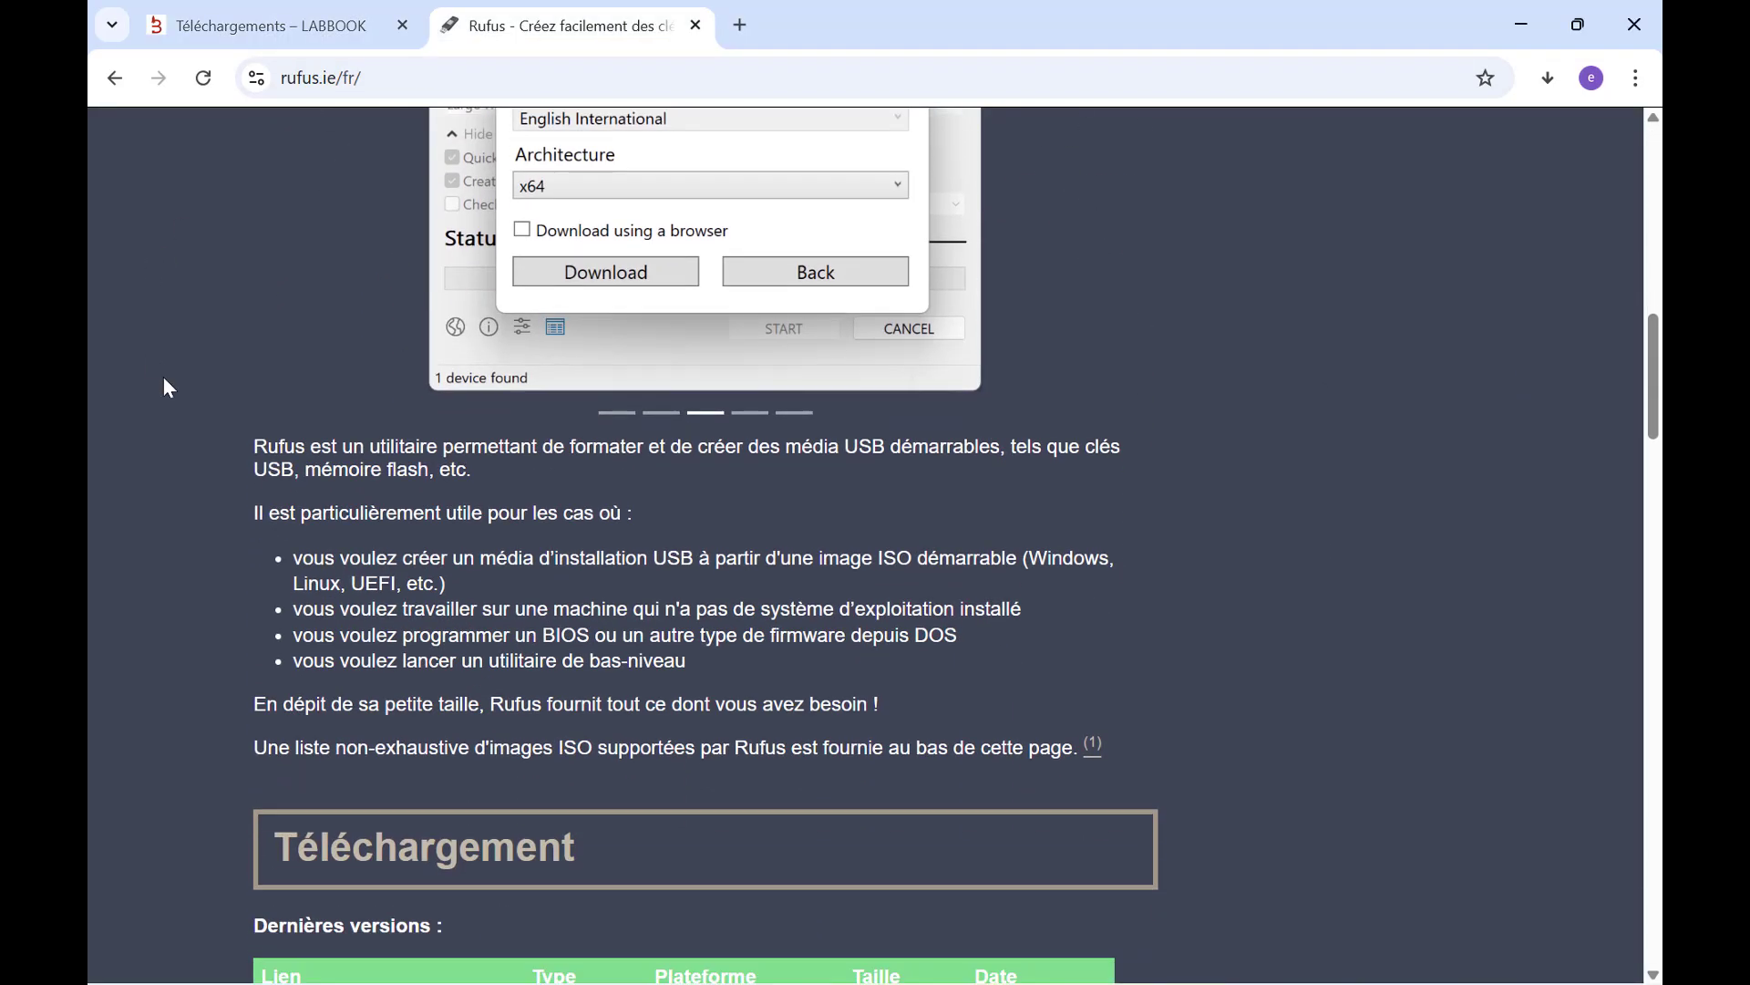
{"action": "scroll", "coordinate": [162, 386], "scroll_direction": "down", "scroll_amount": 3}
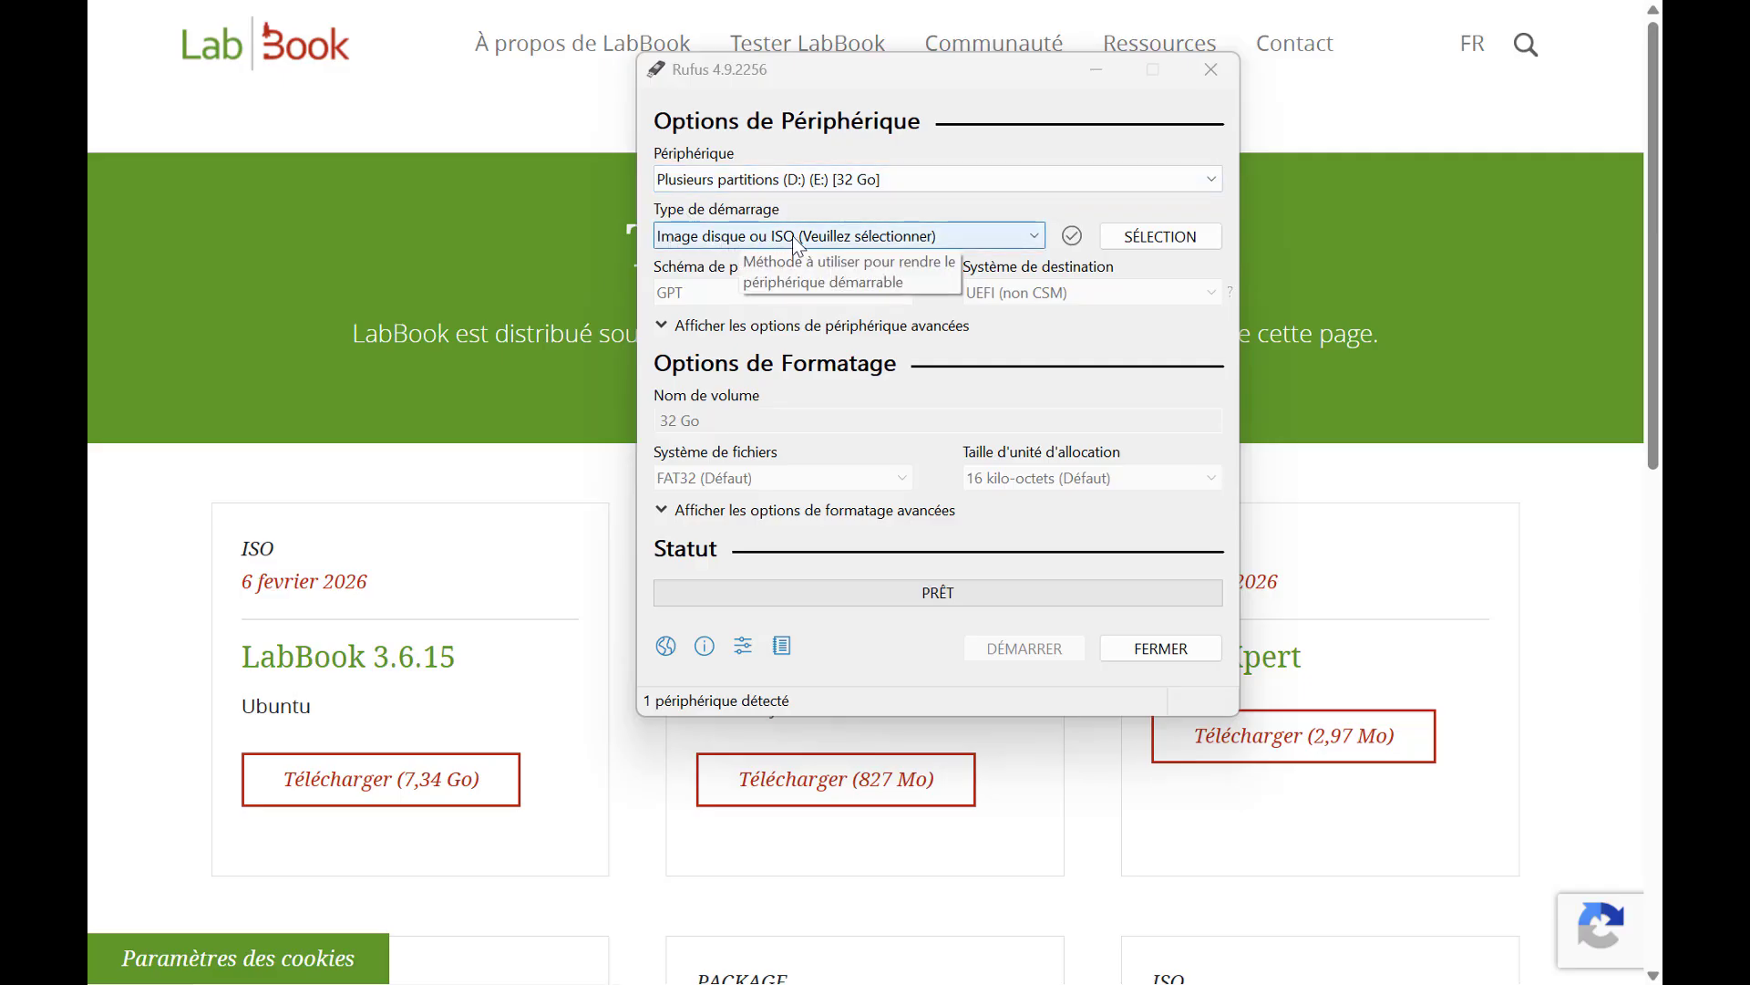
In Rufus, select labbook-3.6.15-2026-02-06-desktop-amd64.iso and write it to the 32 GB USB drive in ISO image mode, downloading the matching Grub files.
{"action": "left_click", "coordinate": [1149, 235]}
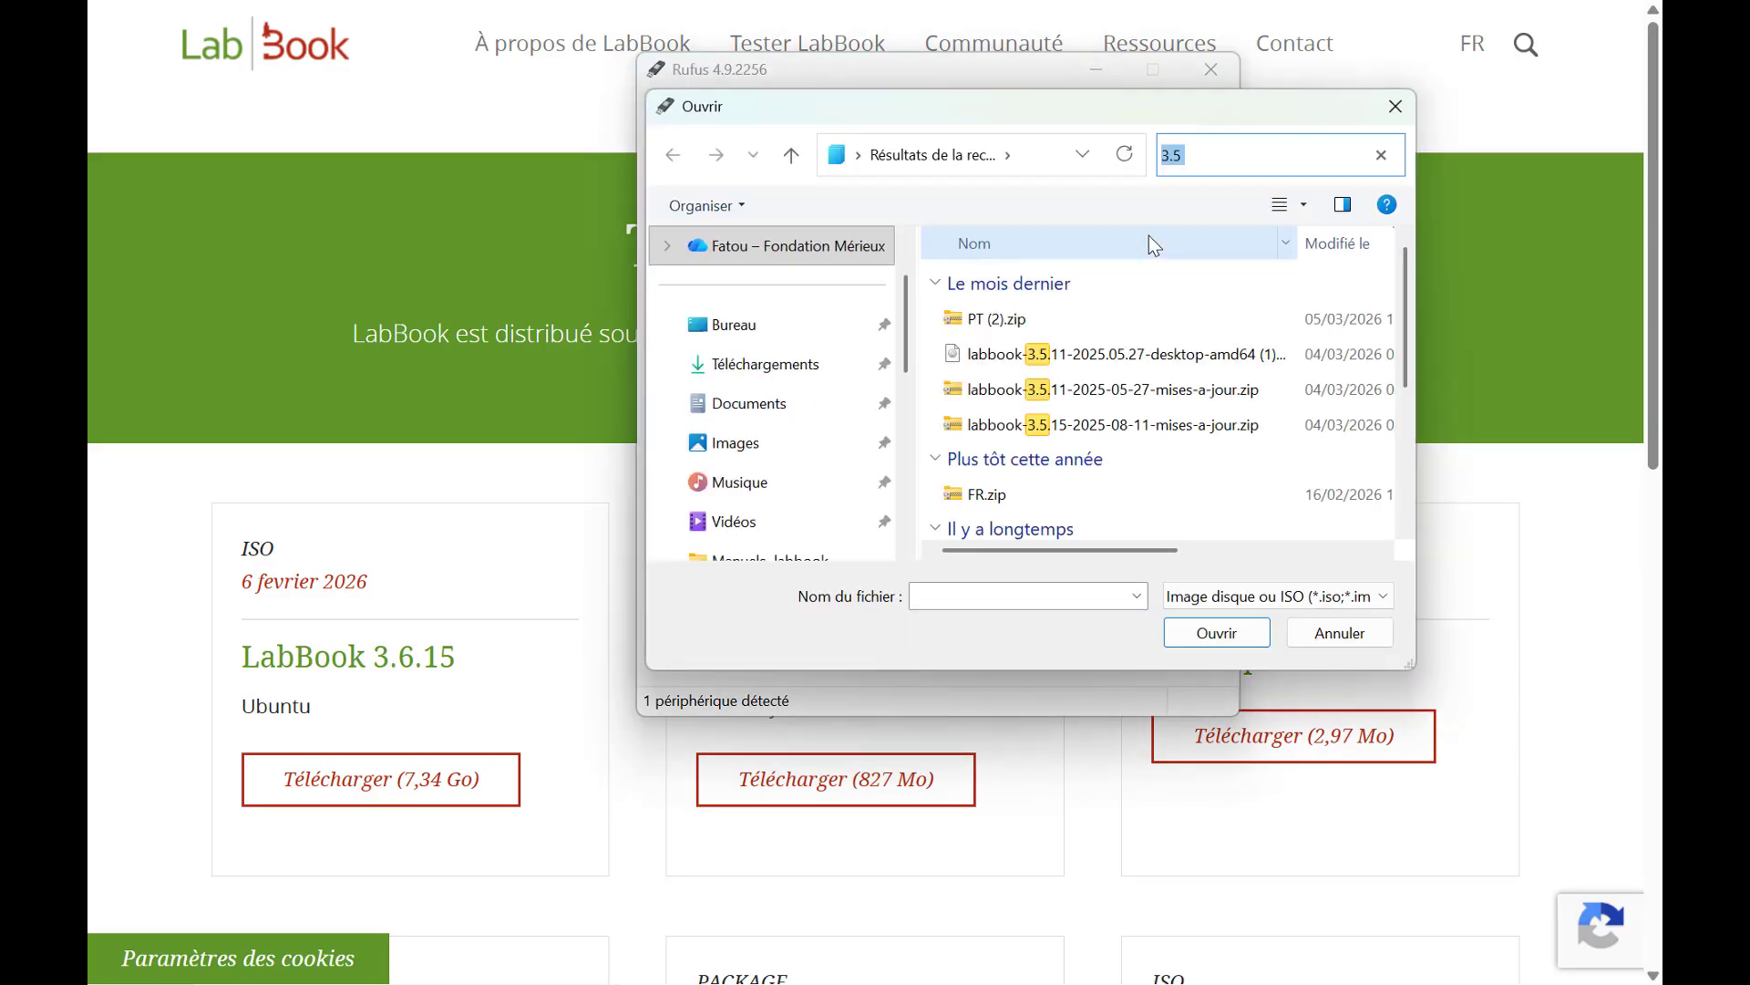
{"action": "left_click", "coordinate": [1202, 629]}
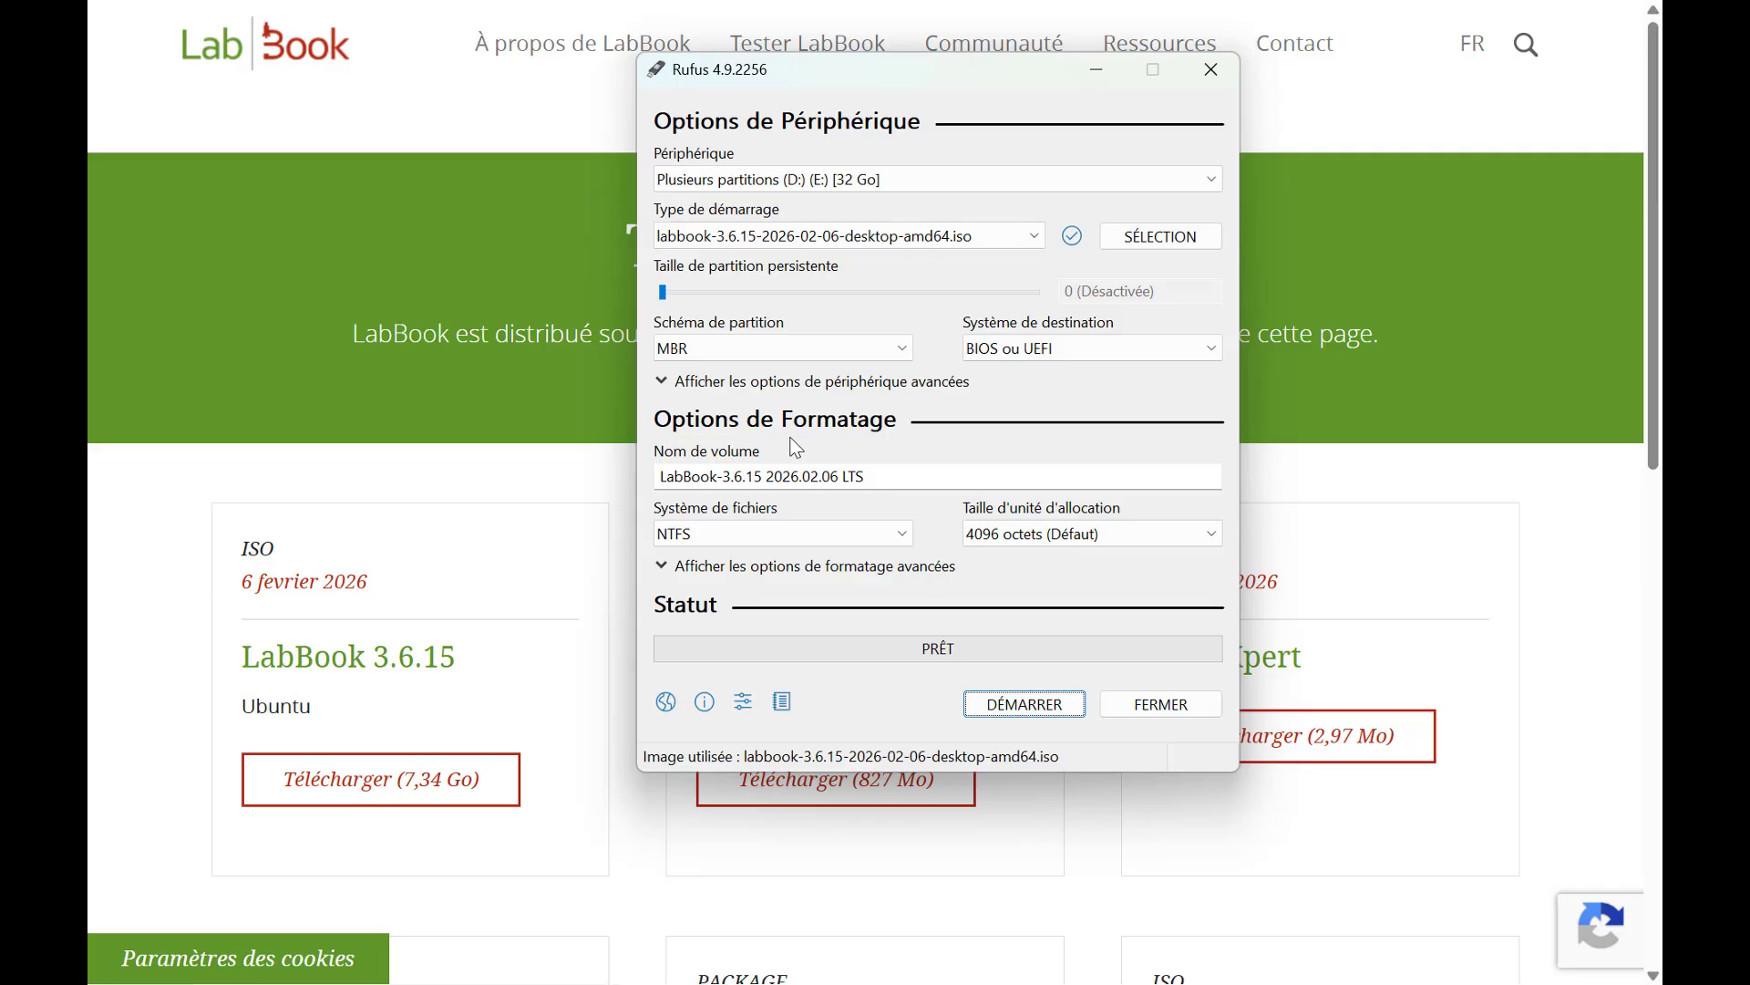
{"action": "left_click", "coordinate": [1000, 716]}
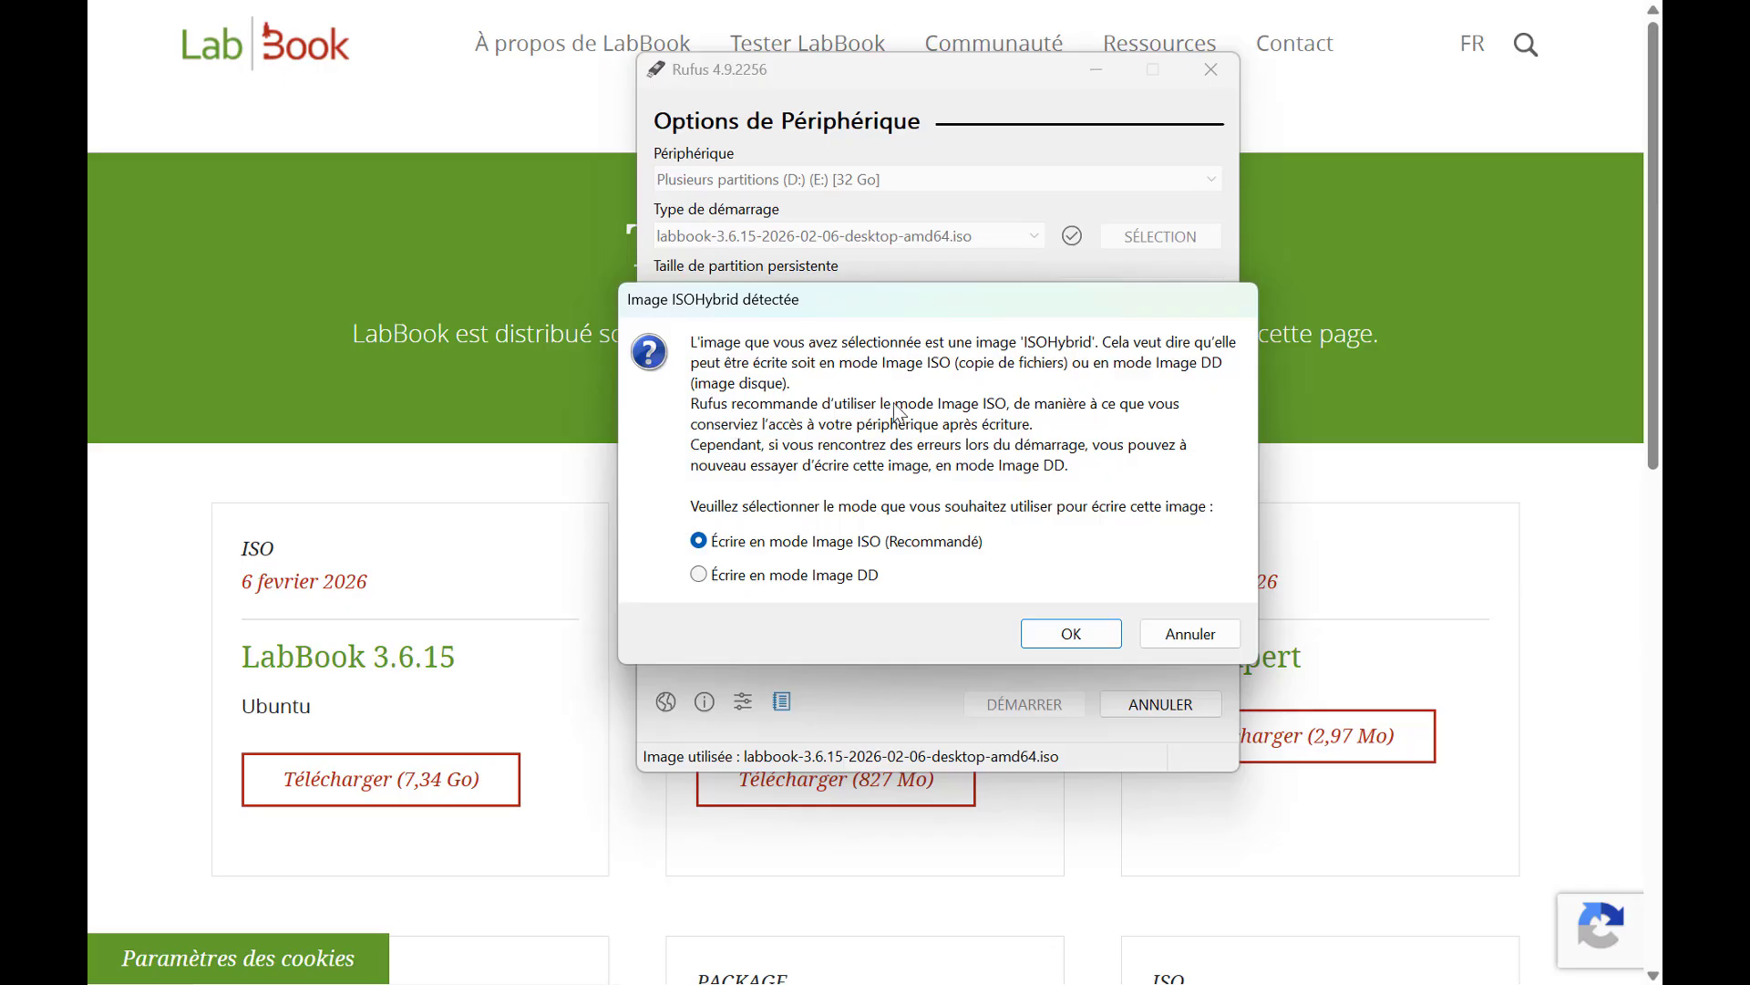
{"action": "left_click", "coordinate": [1063, 638]}
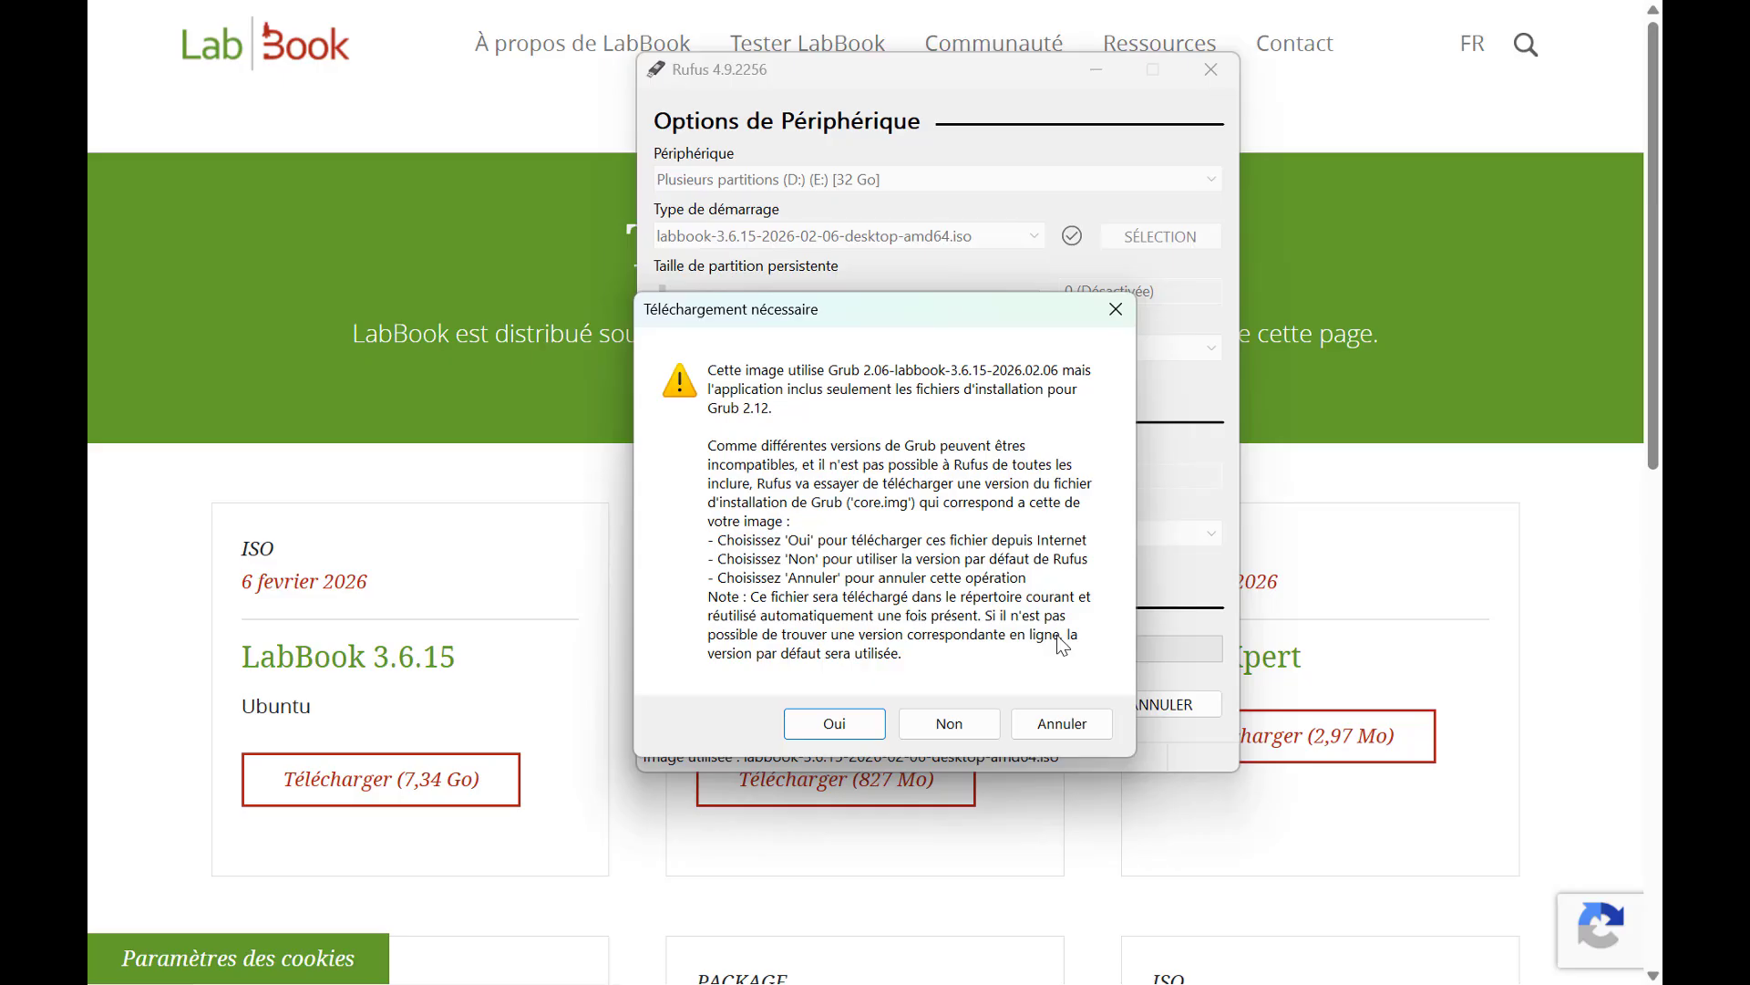
{"action": "left_click", "coordinate": [829, 727]}
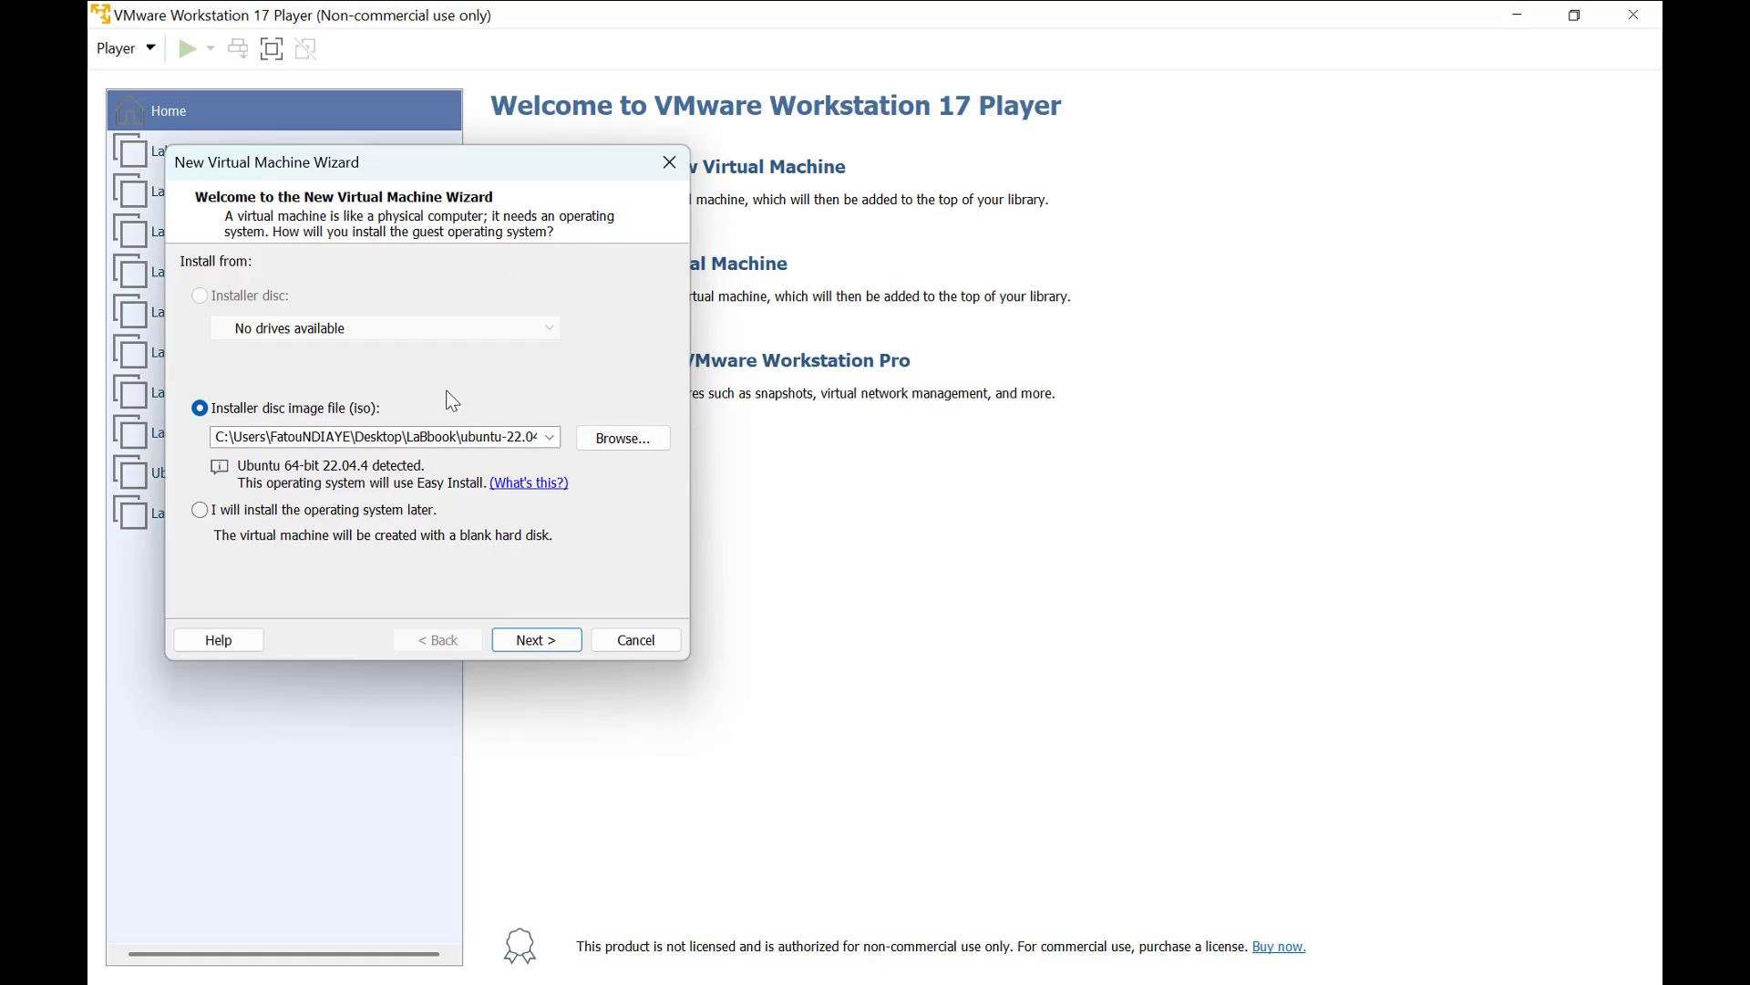
In VMware Workstation Player, use labbook-3.6.15-2026-02-06-desktop-amd64.iso as the new virtual machine's installer image, with Linux Ubuntu 64-bit as guest system.
{"action": "left_click", "coordinate": [627, 436]}
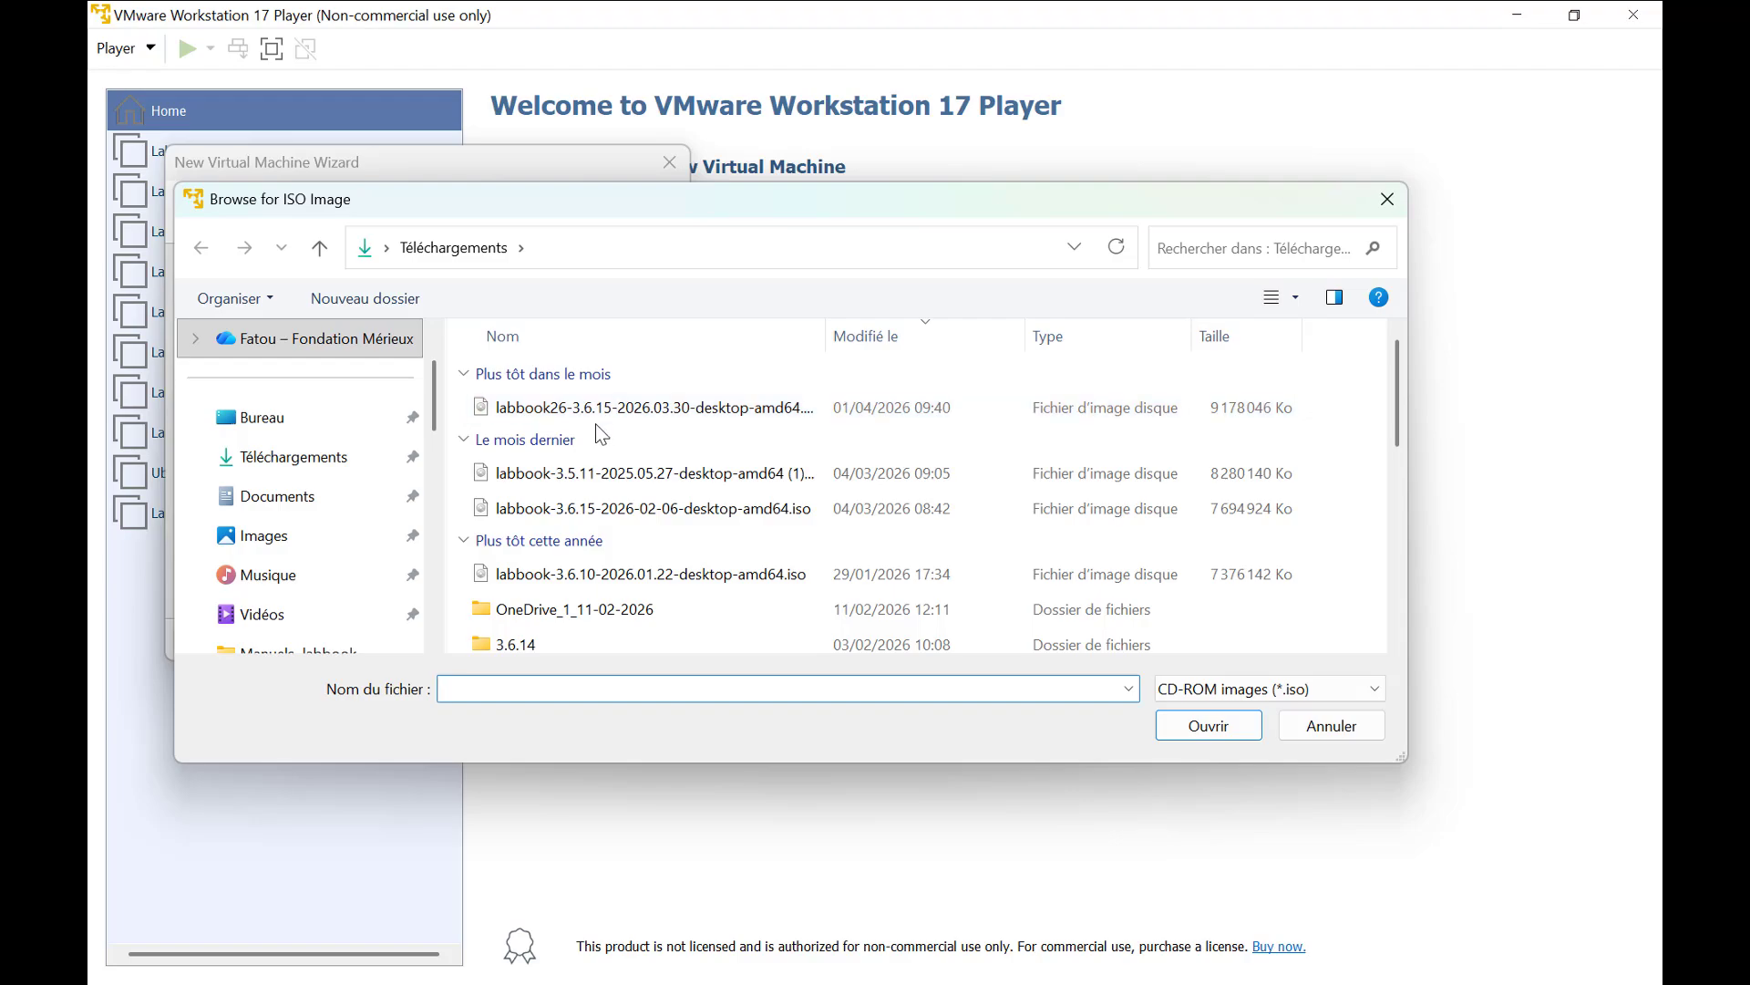
{"action": "left_click", "coordinate": [580, 520]}
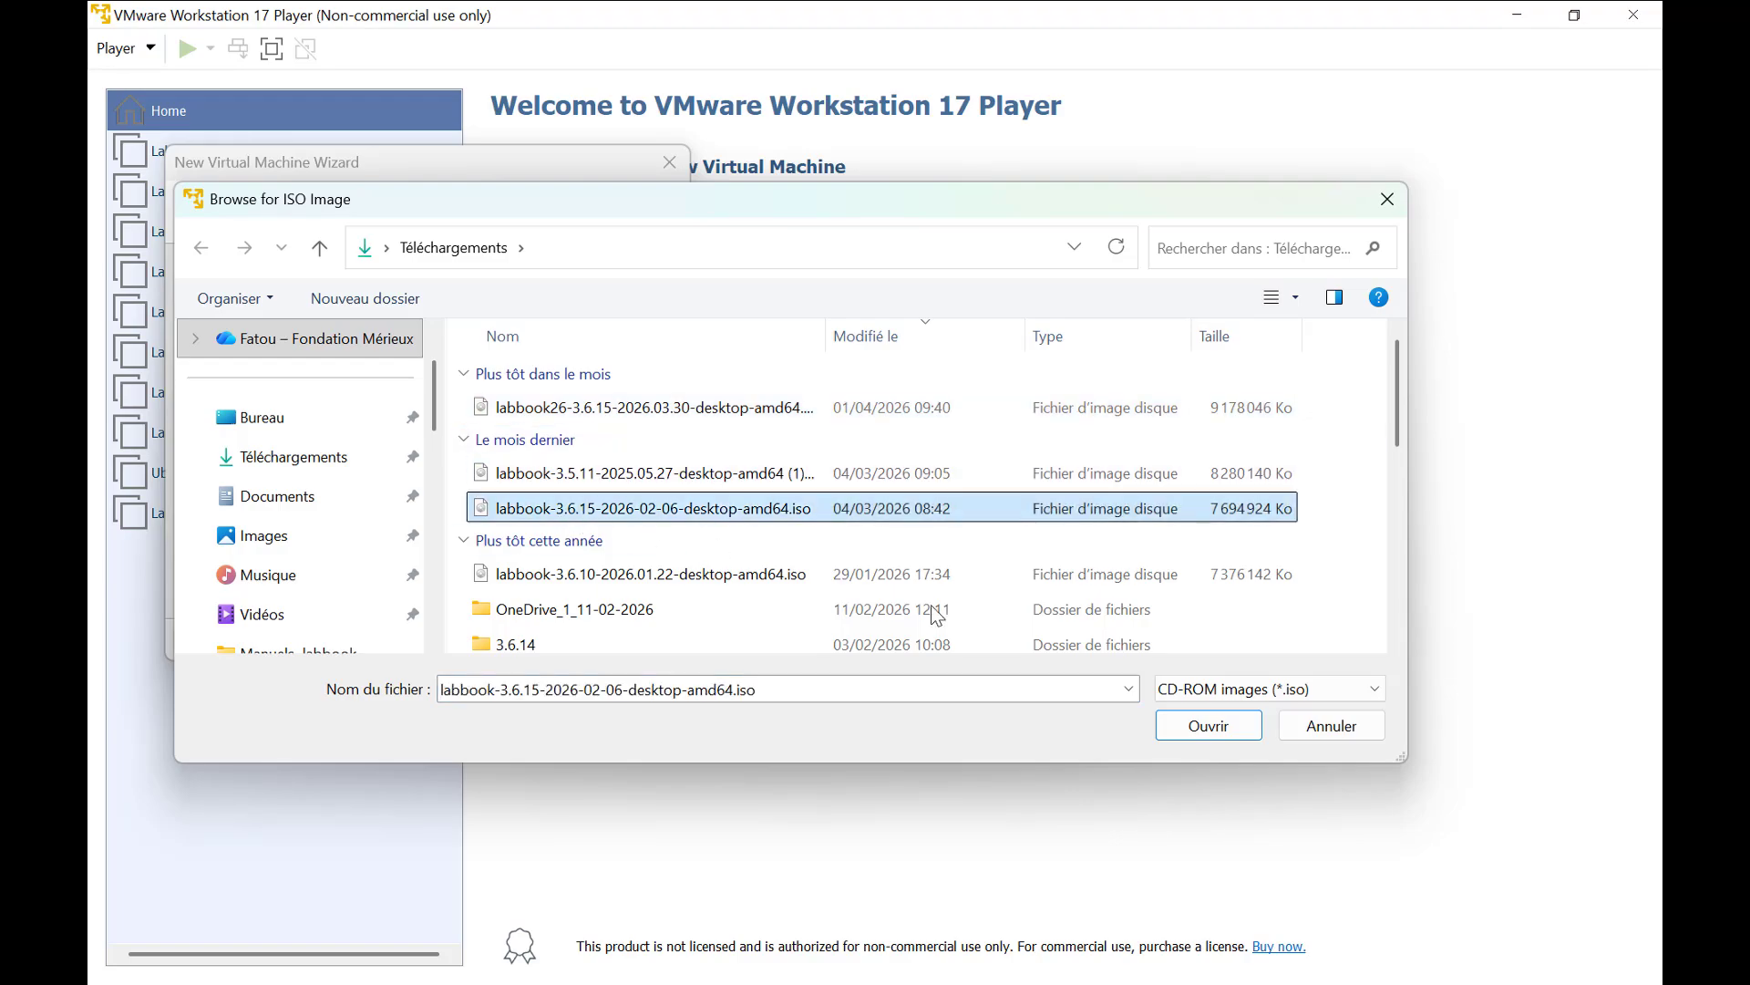
{"action": "left_click", "coordinate": [1208, 727]}
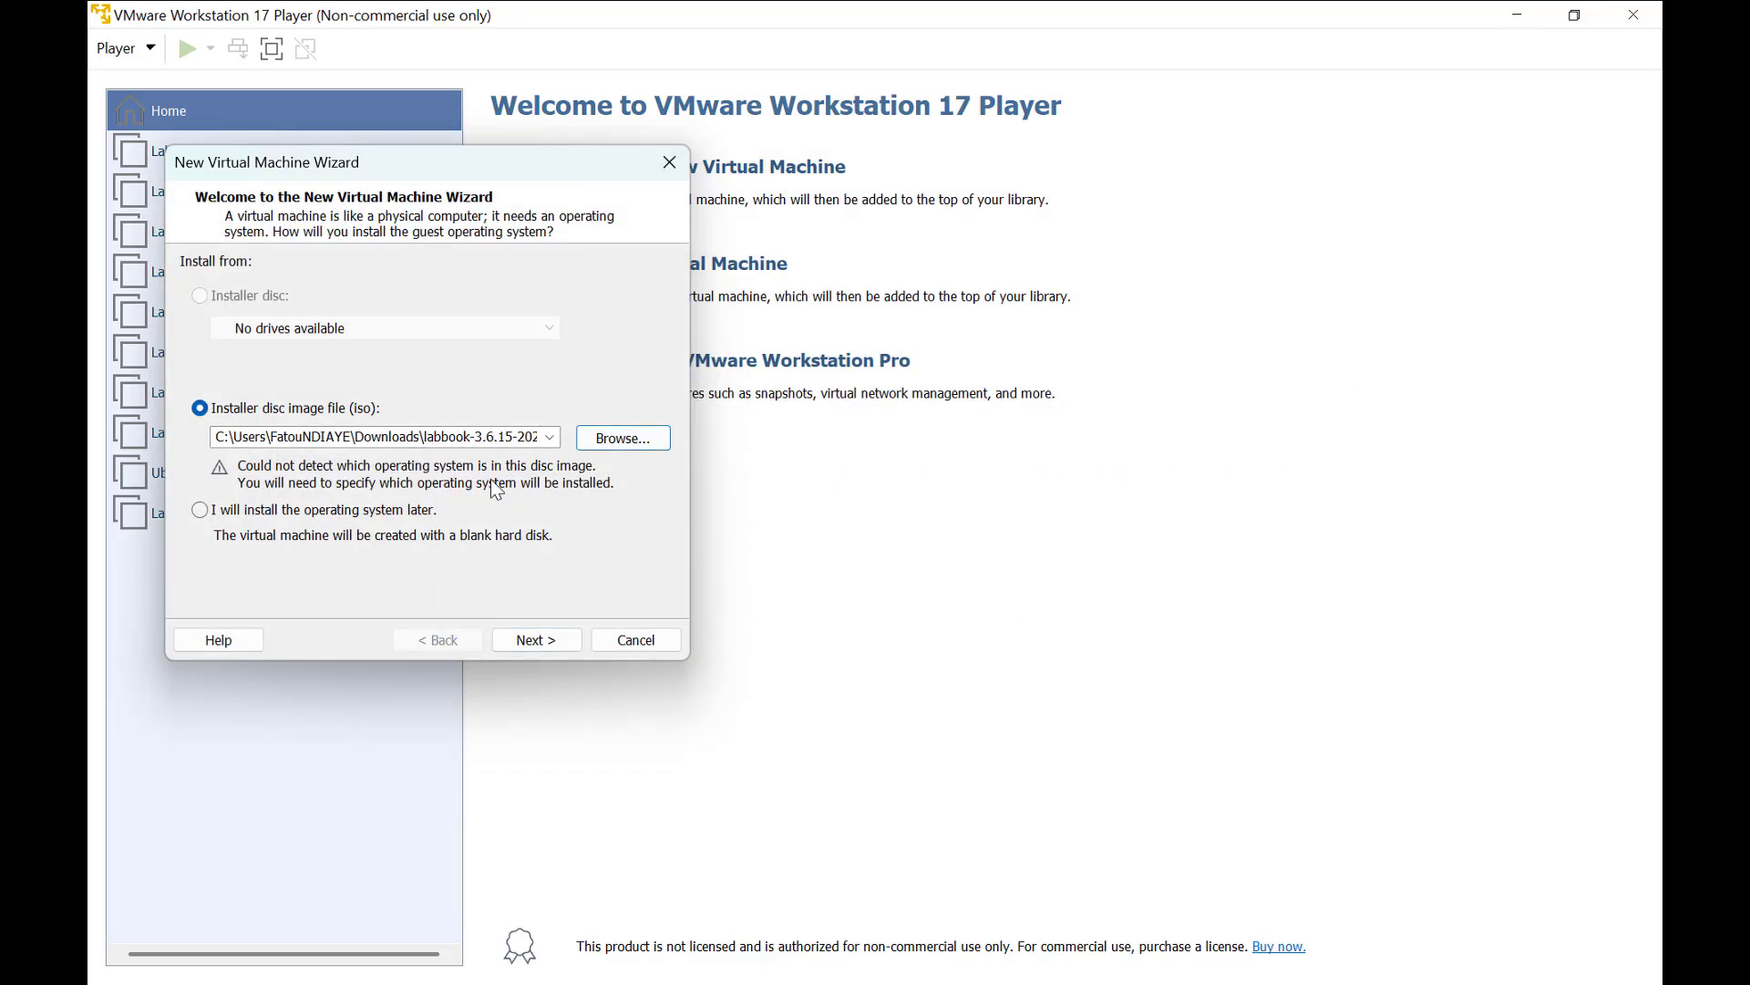
{"action": "left_click", "coordinate": [548, 646]}
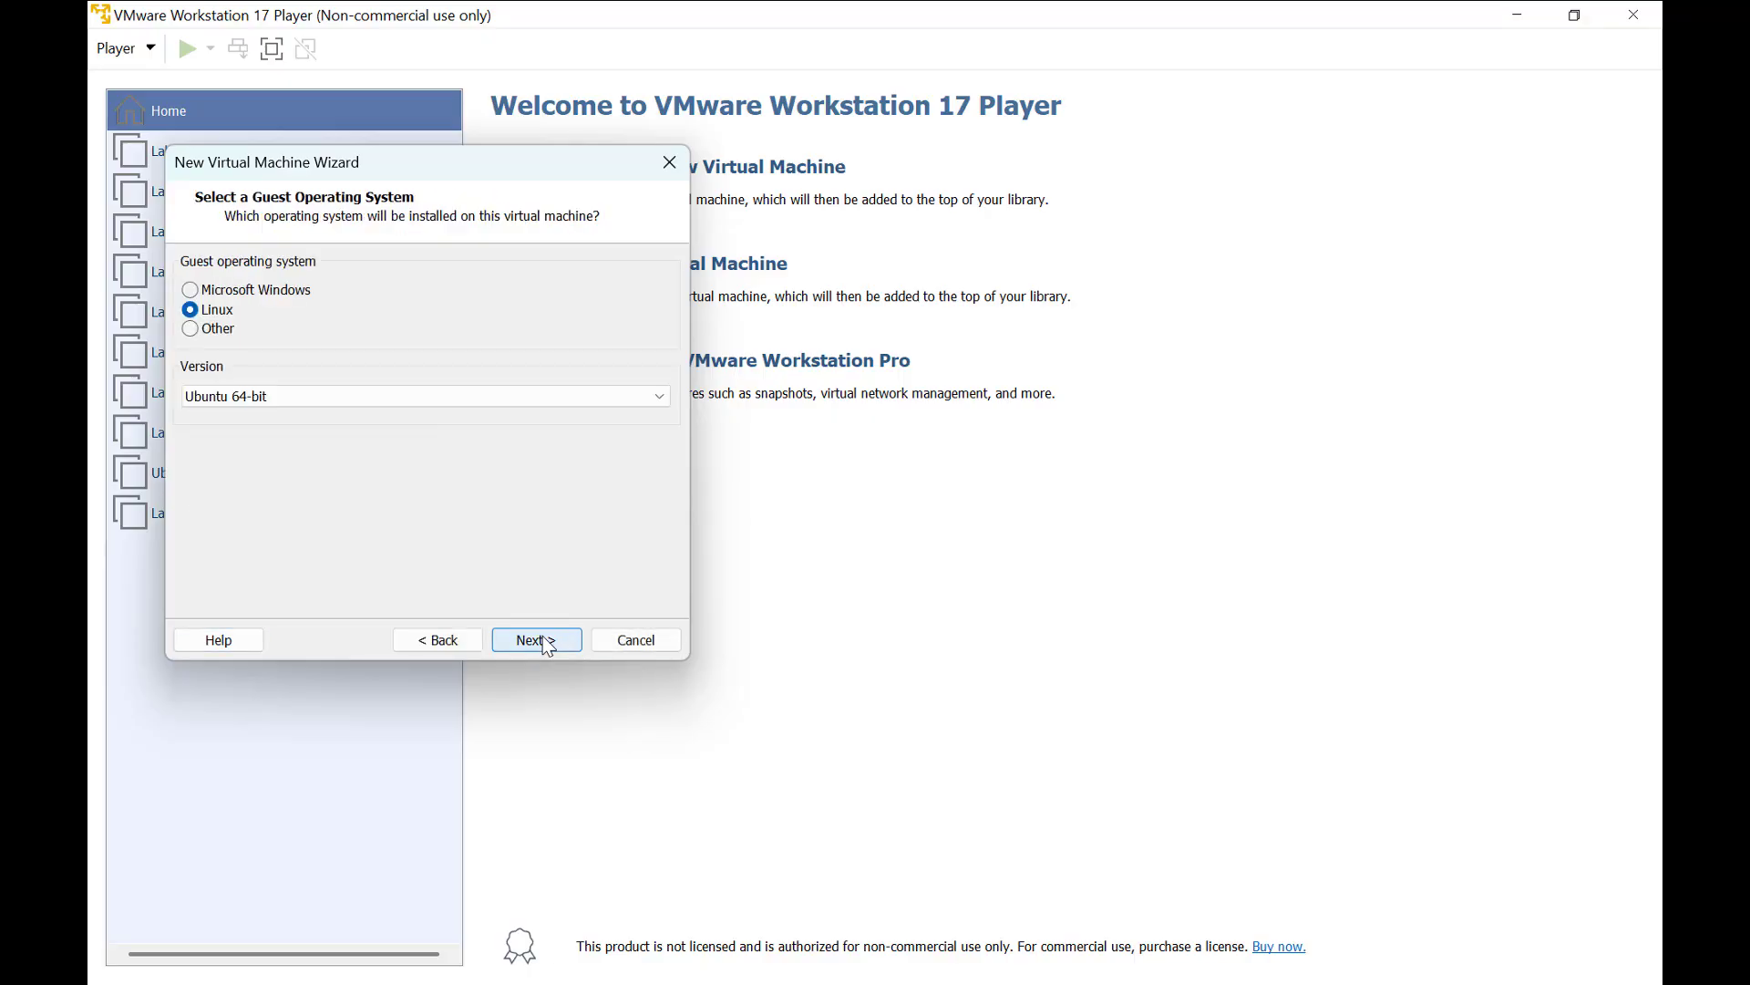
{"action": "left_click", "coordinate": [548, 646]}
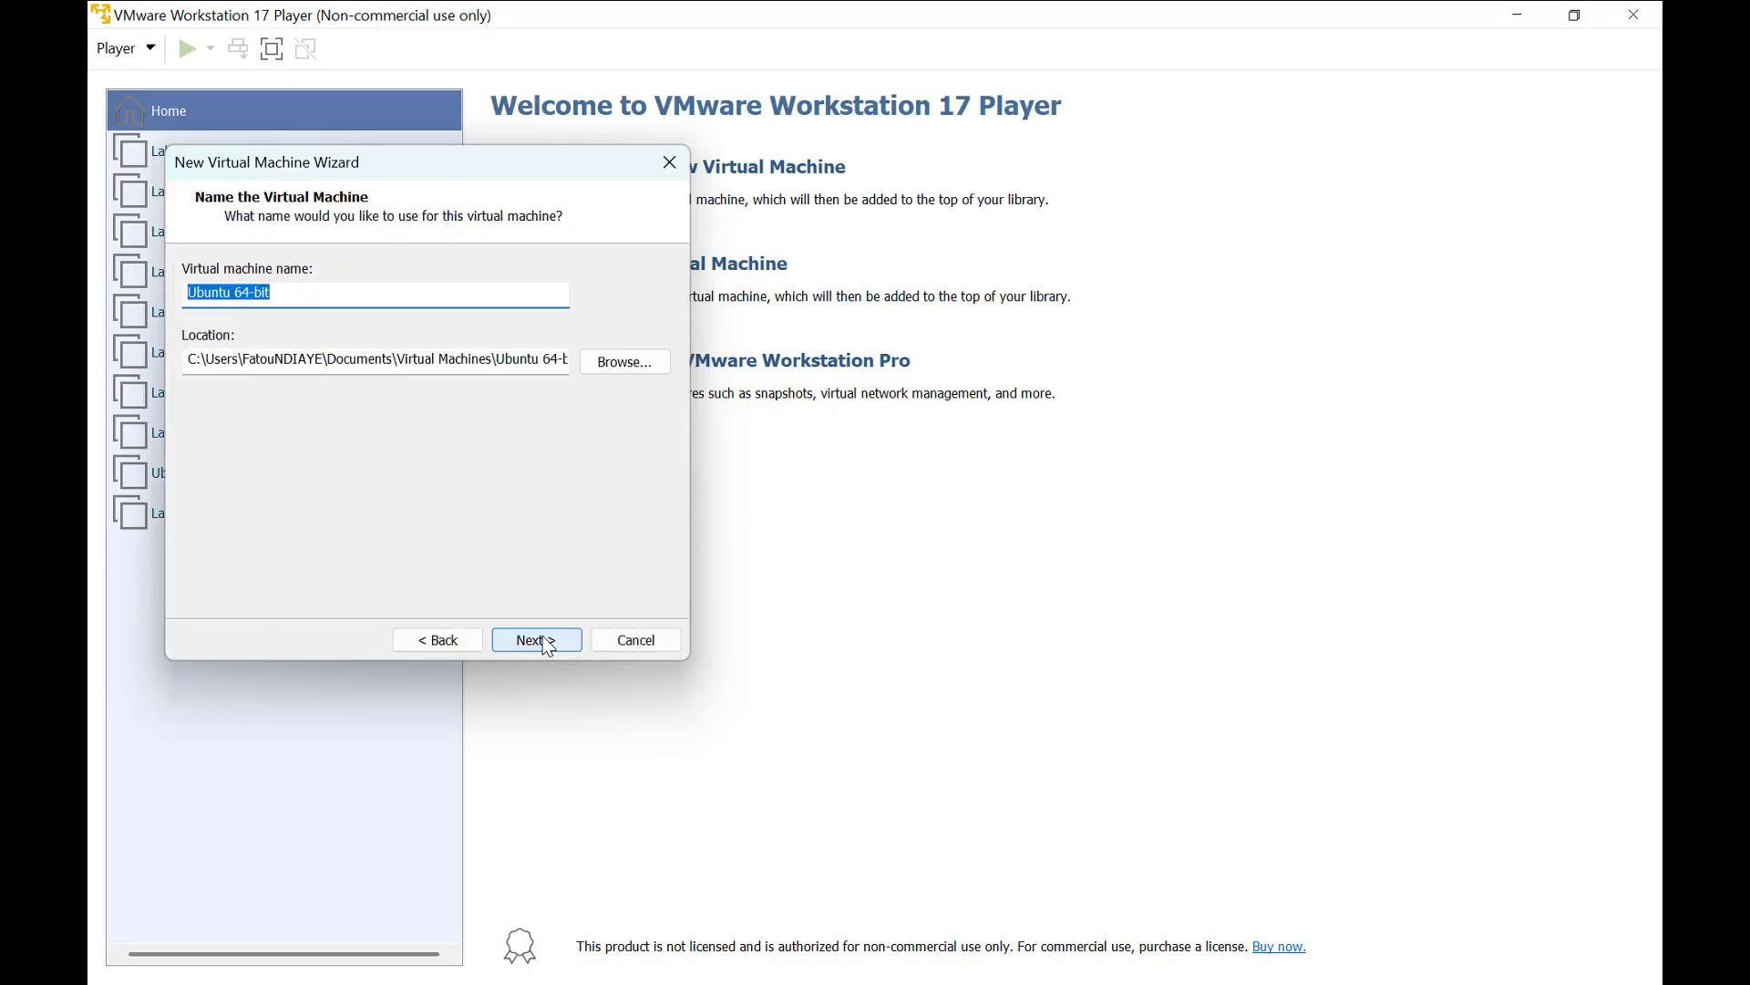
Name the virtual machine LabBook_test, give it a 50 GB disk split into multiple files, and create it.
{"action": "type", "text": "LabBook"}
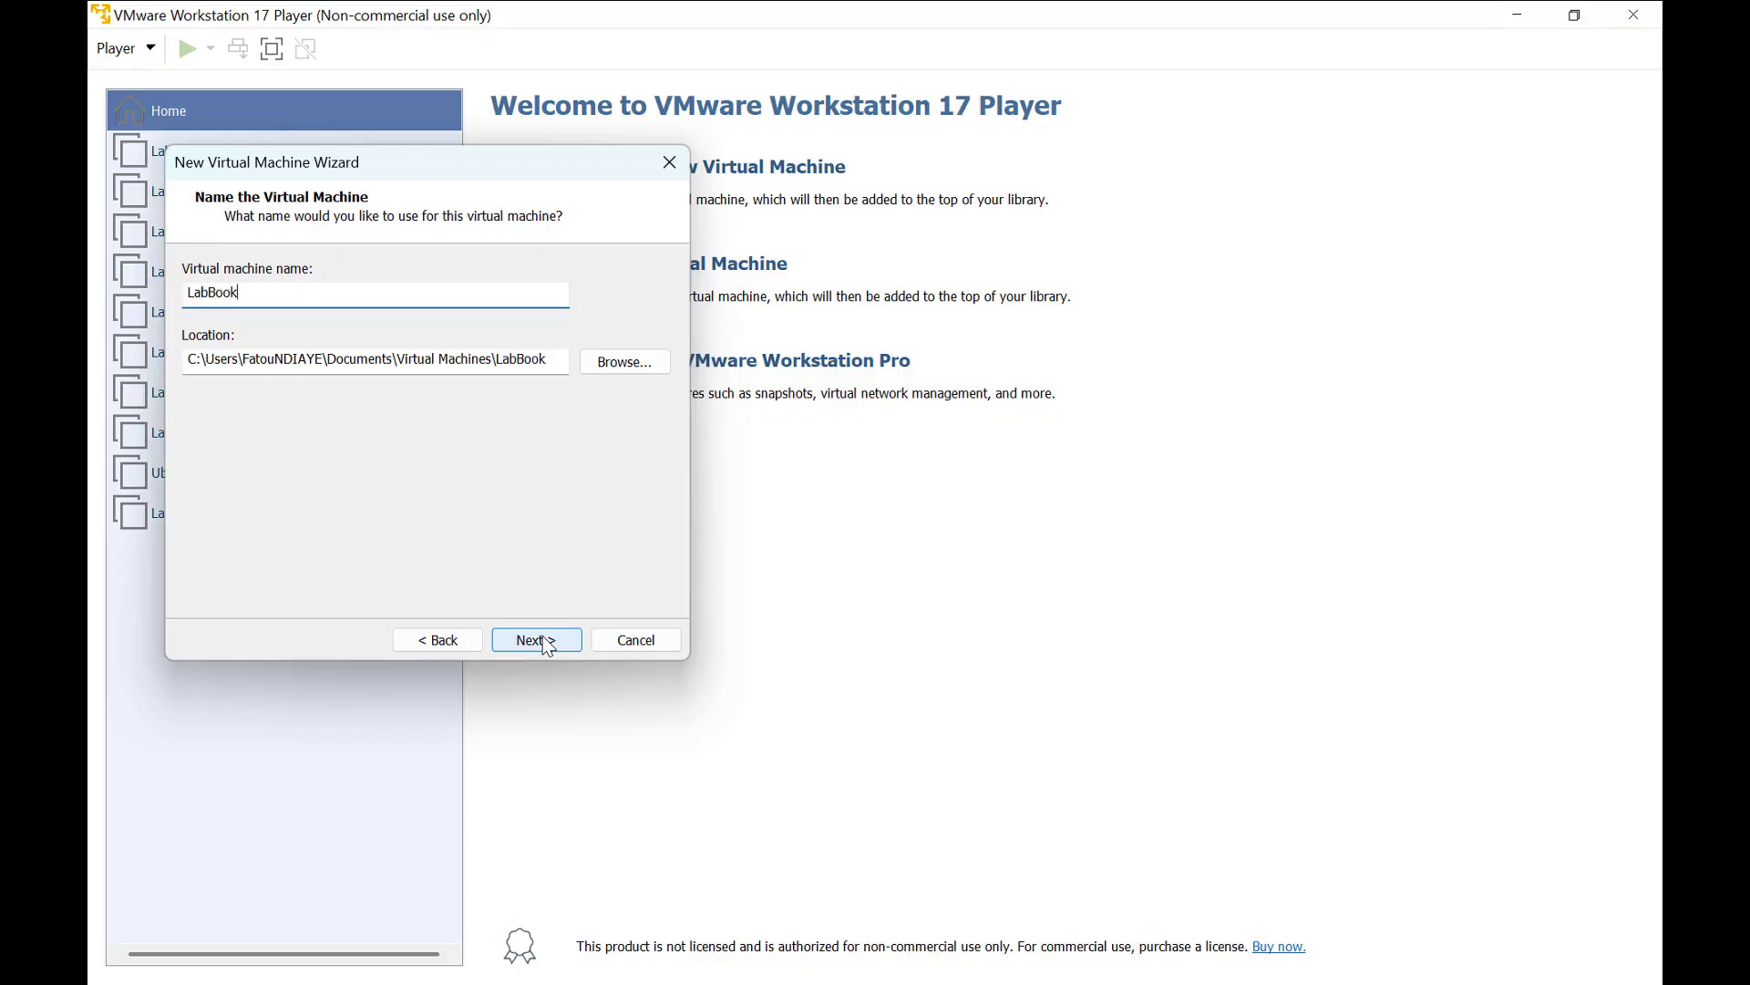
{"action": "type", "text": "_test"}
{"action": "left_click", "coordinate": [552, 639]}
{"action": "type", "text": "50"}
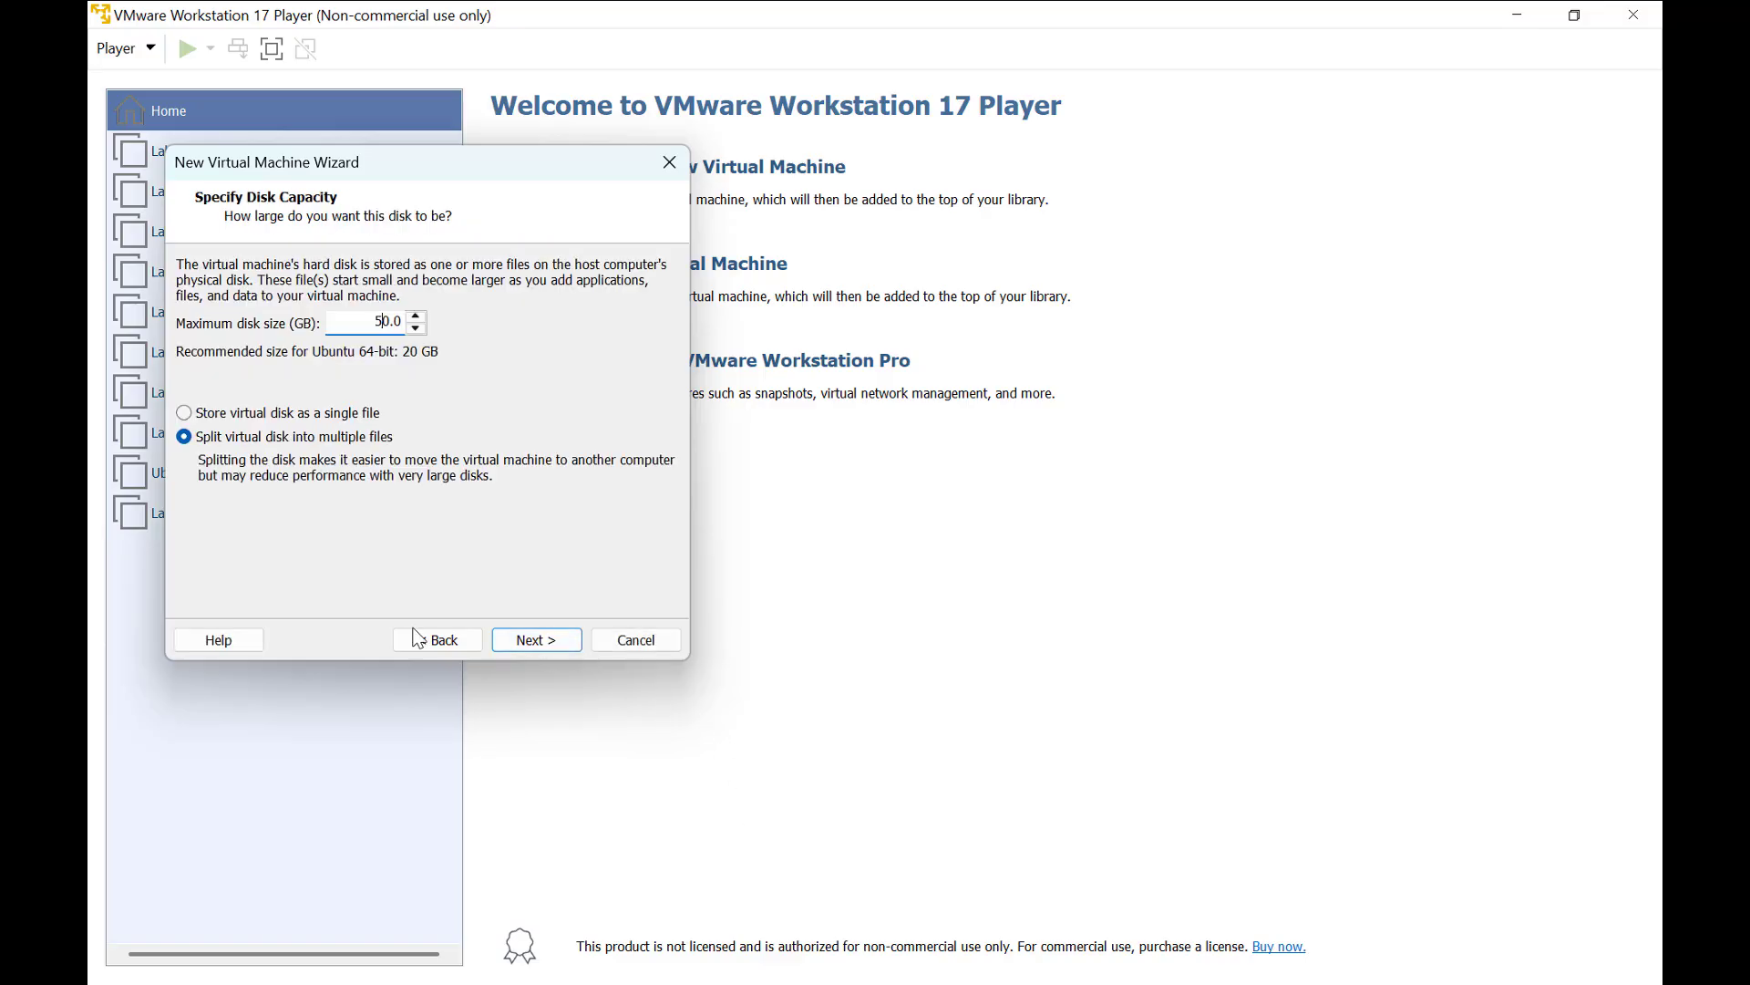
{"action": "left_click", "coordinate": [523, 648]}
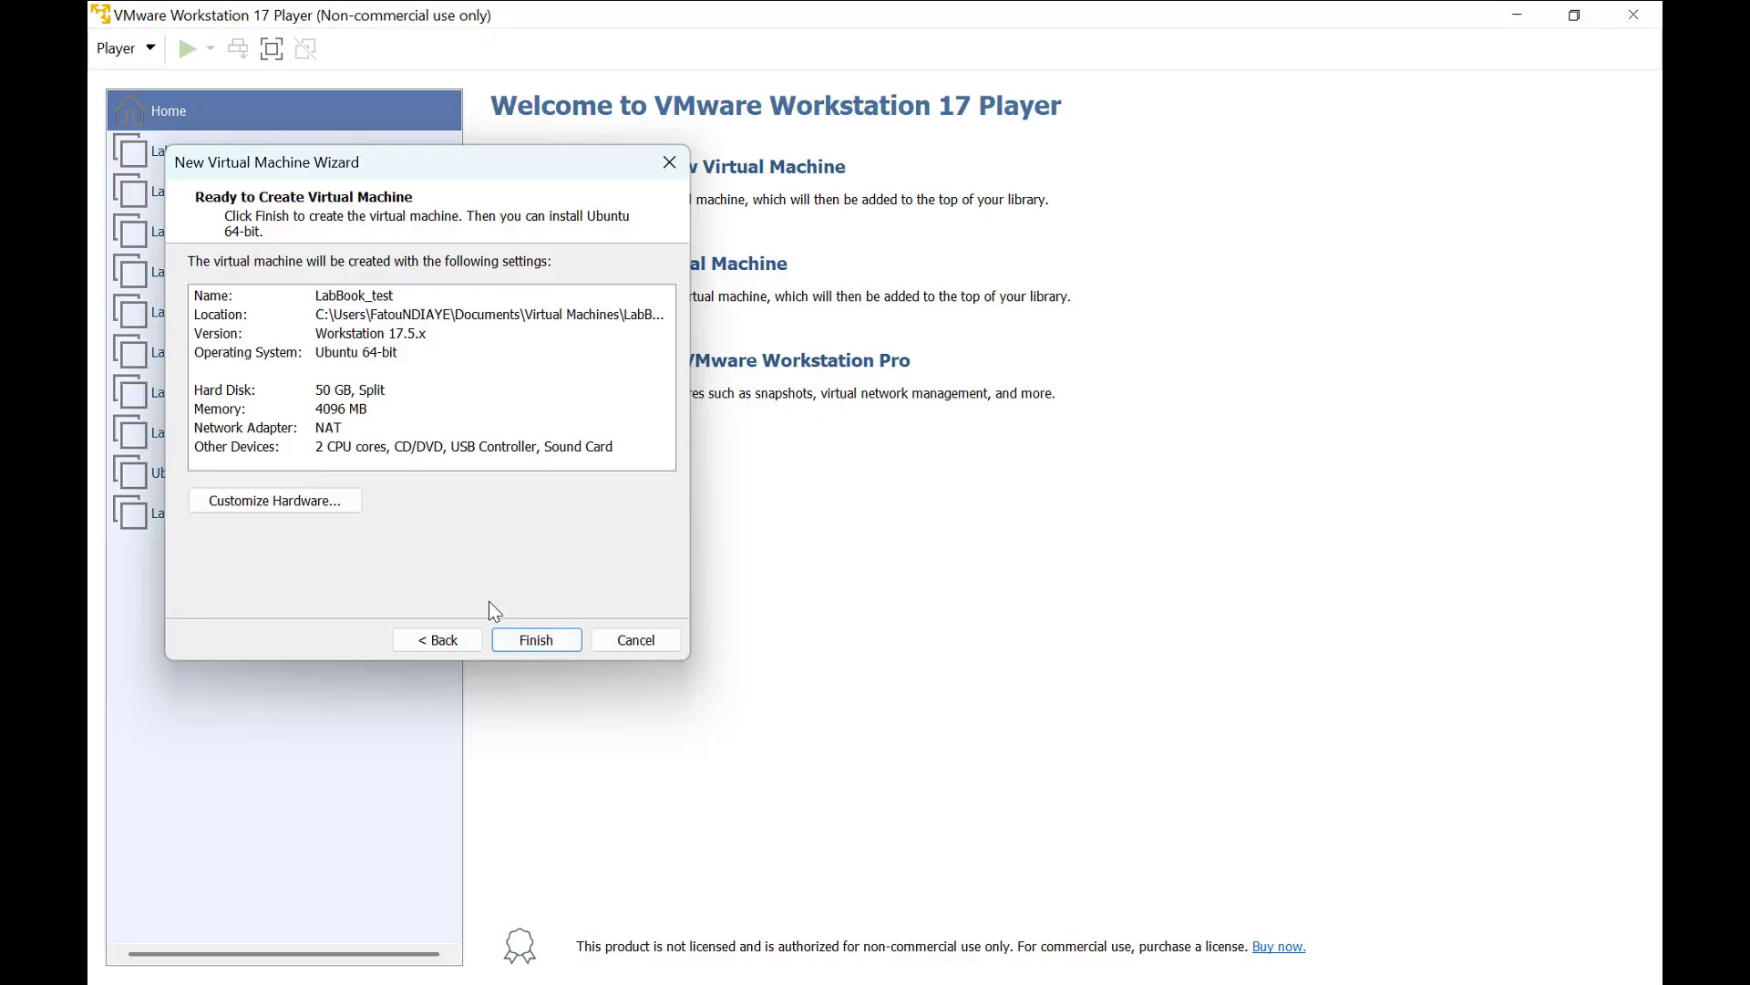
{"action": "left_click", "coordinate": [537, 643]}
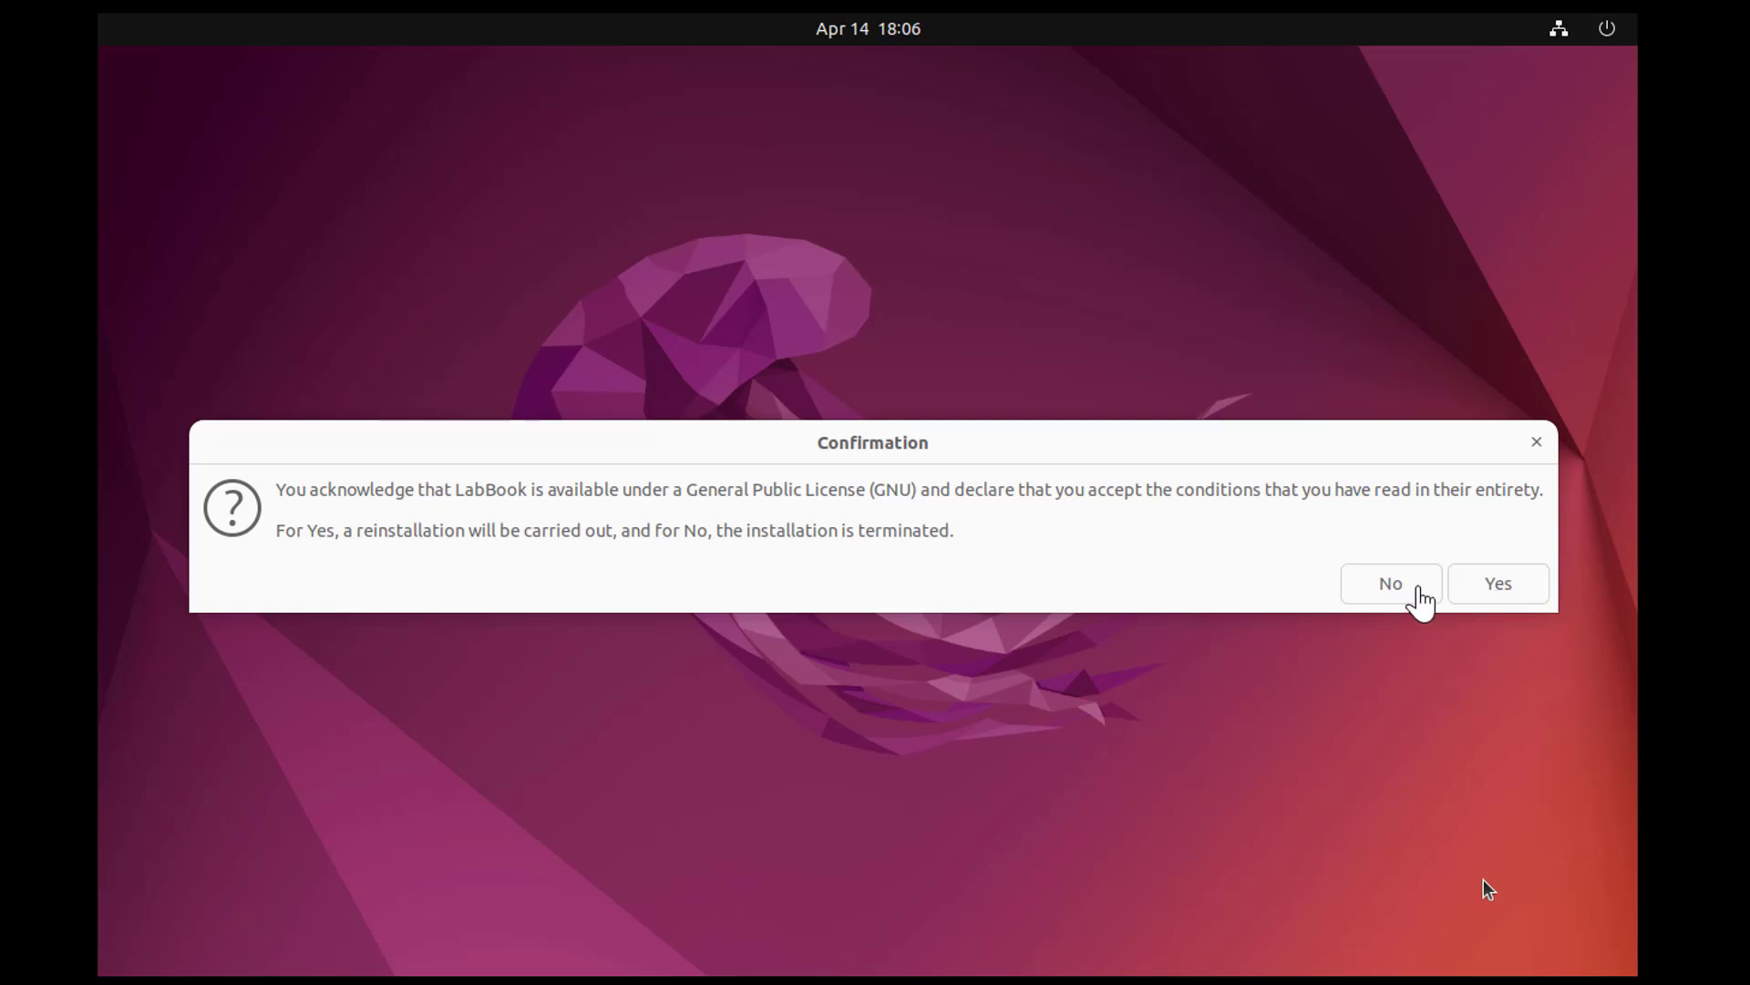
Accept the GNU licence and begin installing LabBook 3.6.15 in Français, with the French (legacy, alt.) keyboard and the normal installation.
{"action": "left_click", "coordinate": [1499, 586]}
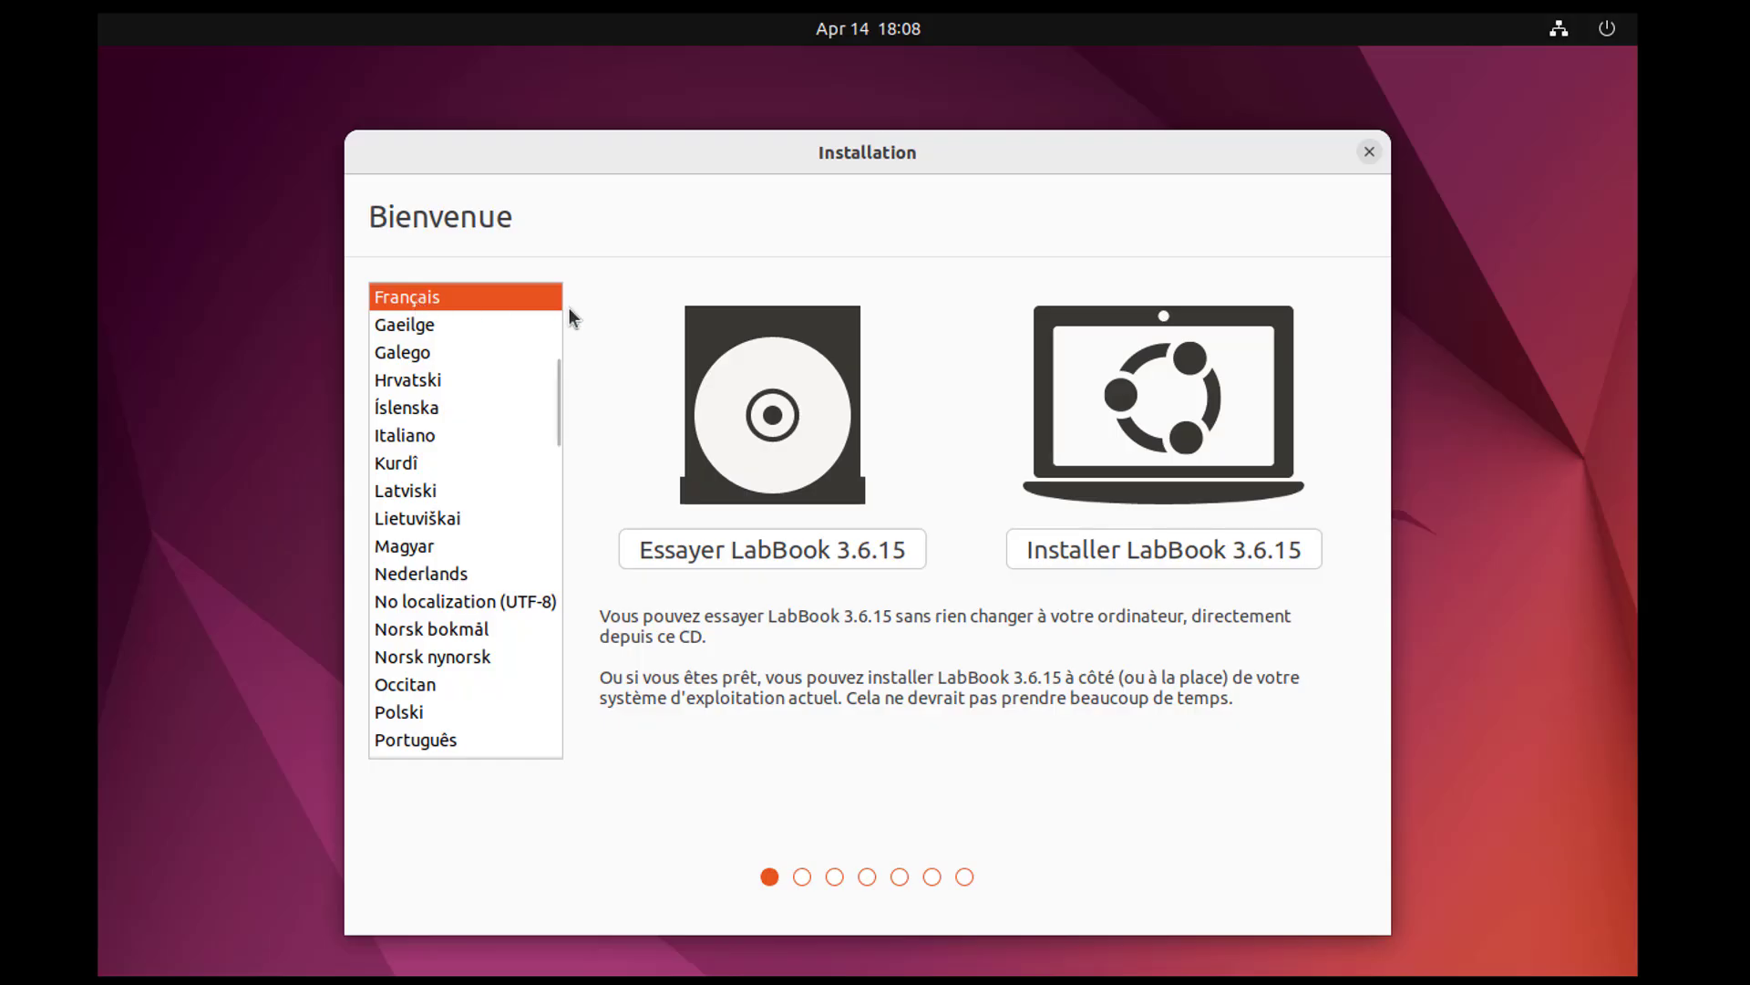
{"action": "left_click", "coordinate": [1191, 545]}
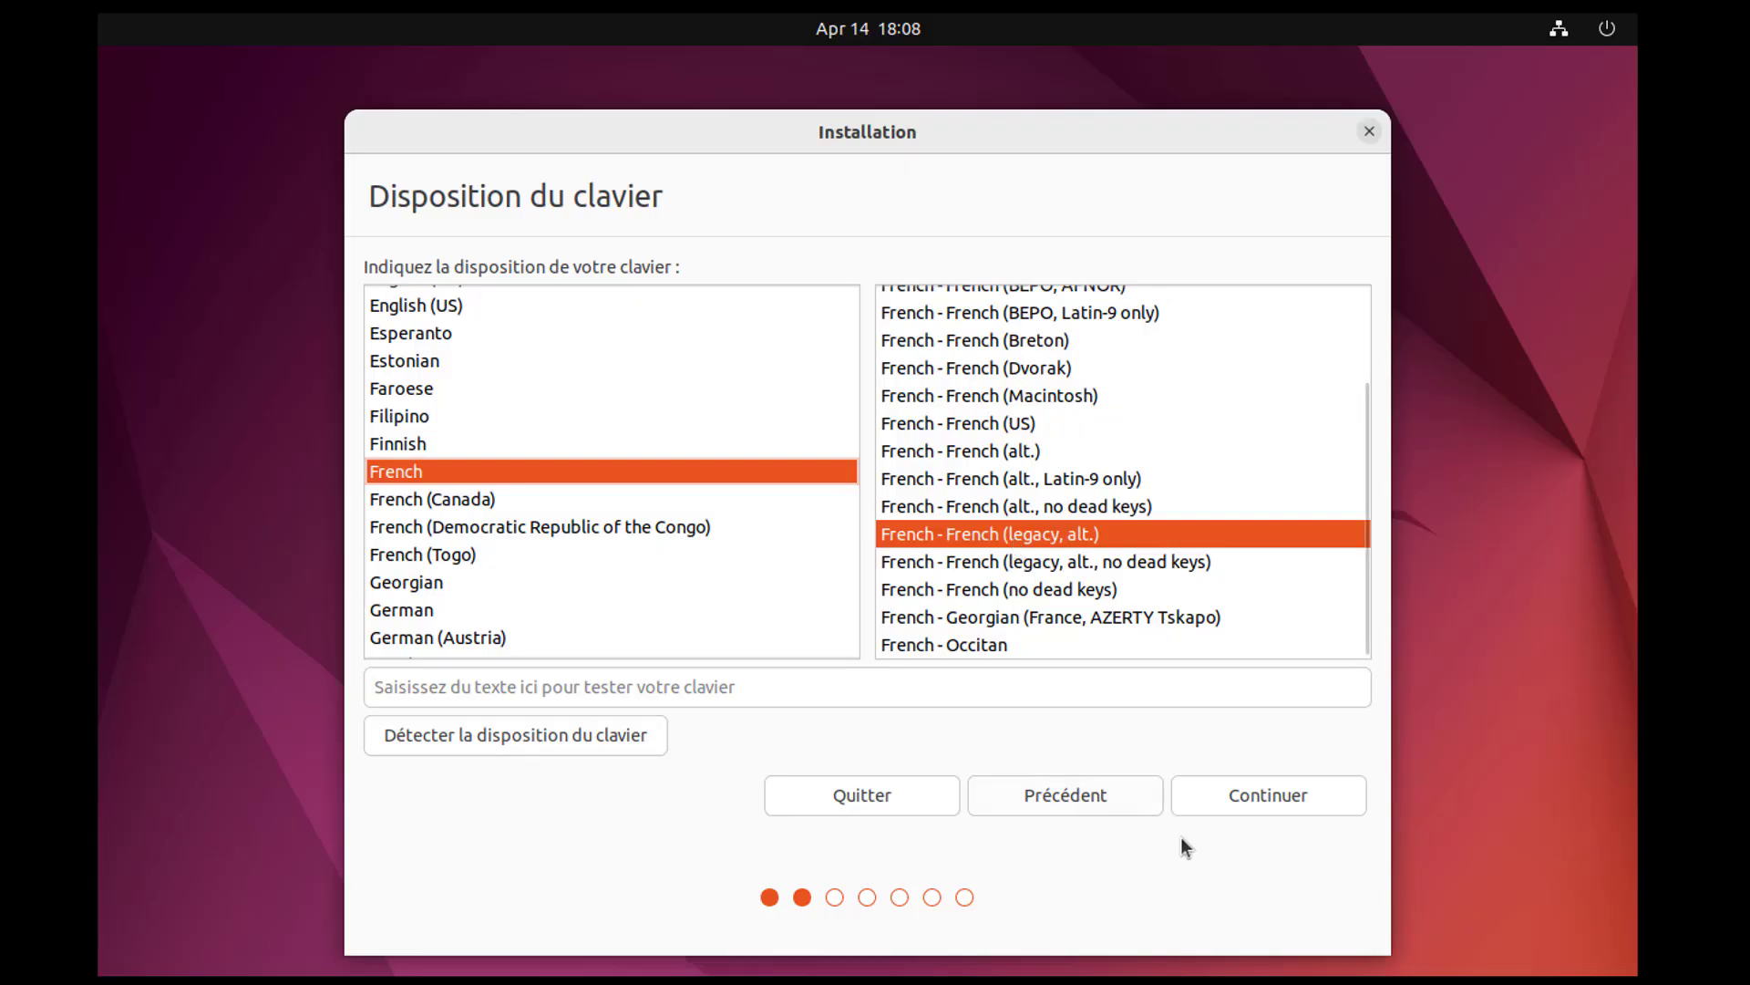
{"action": "left_click", "coordinate": [1251, 800]}
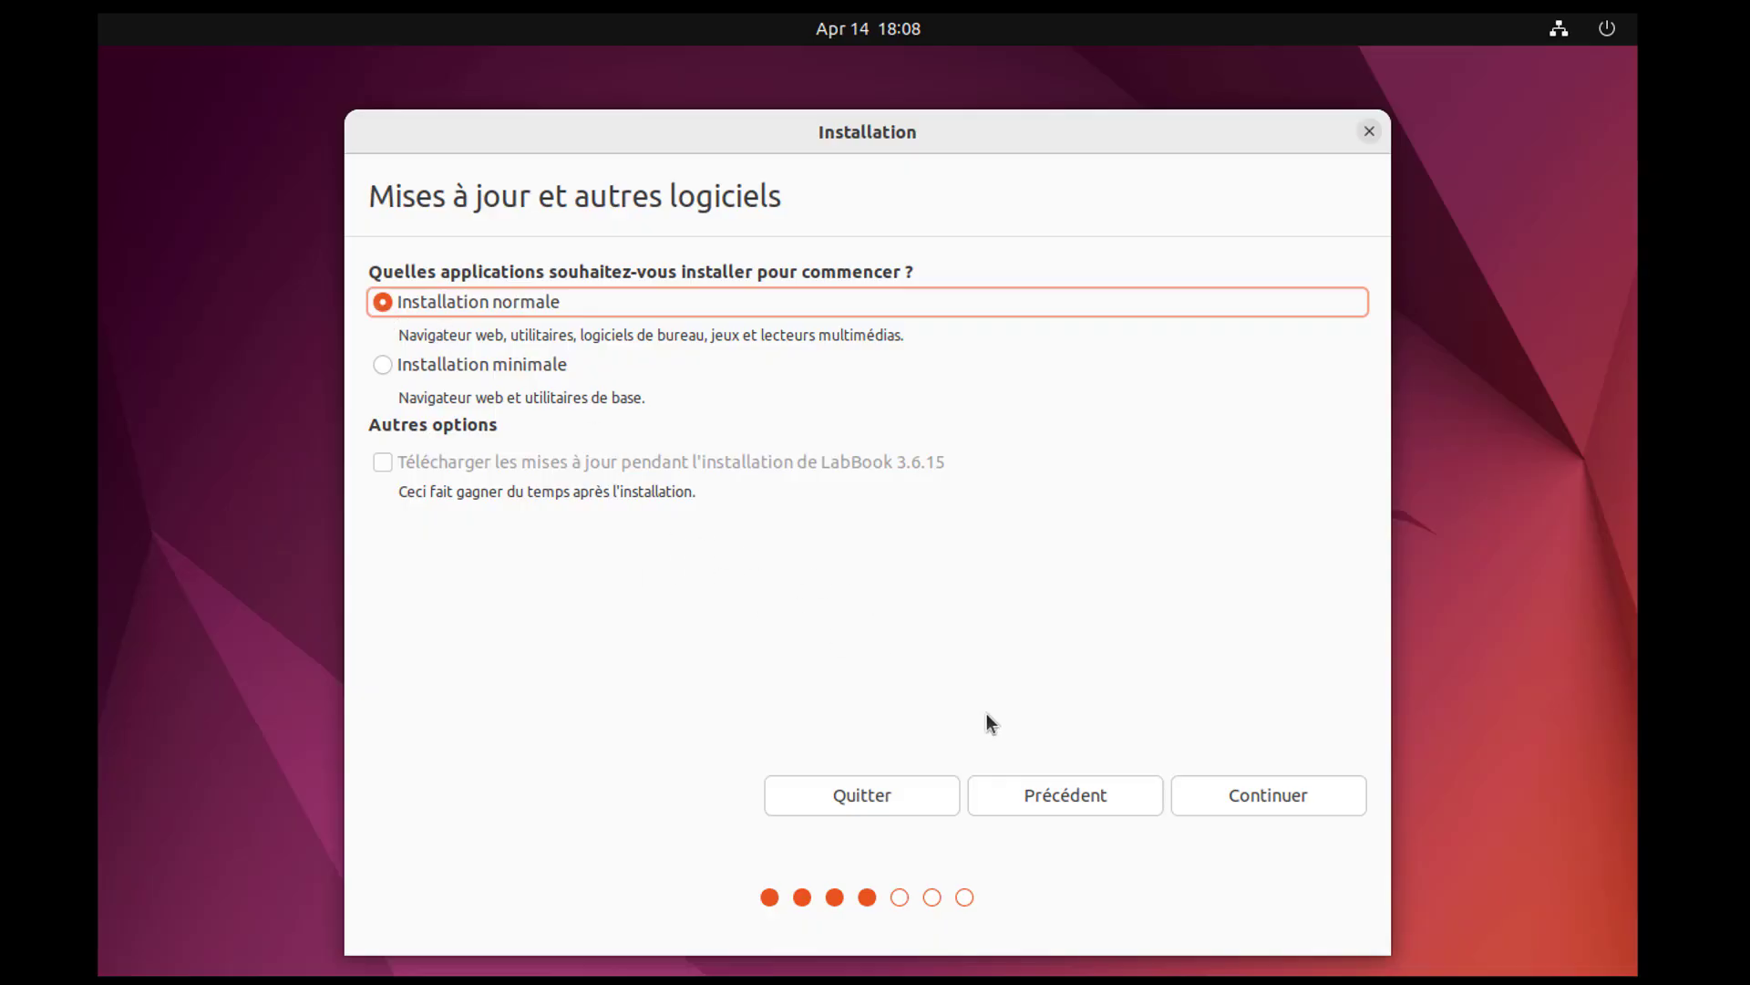
{"action": "left_click", "coordinate": [1249, 801]}
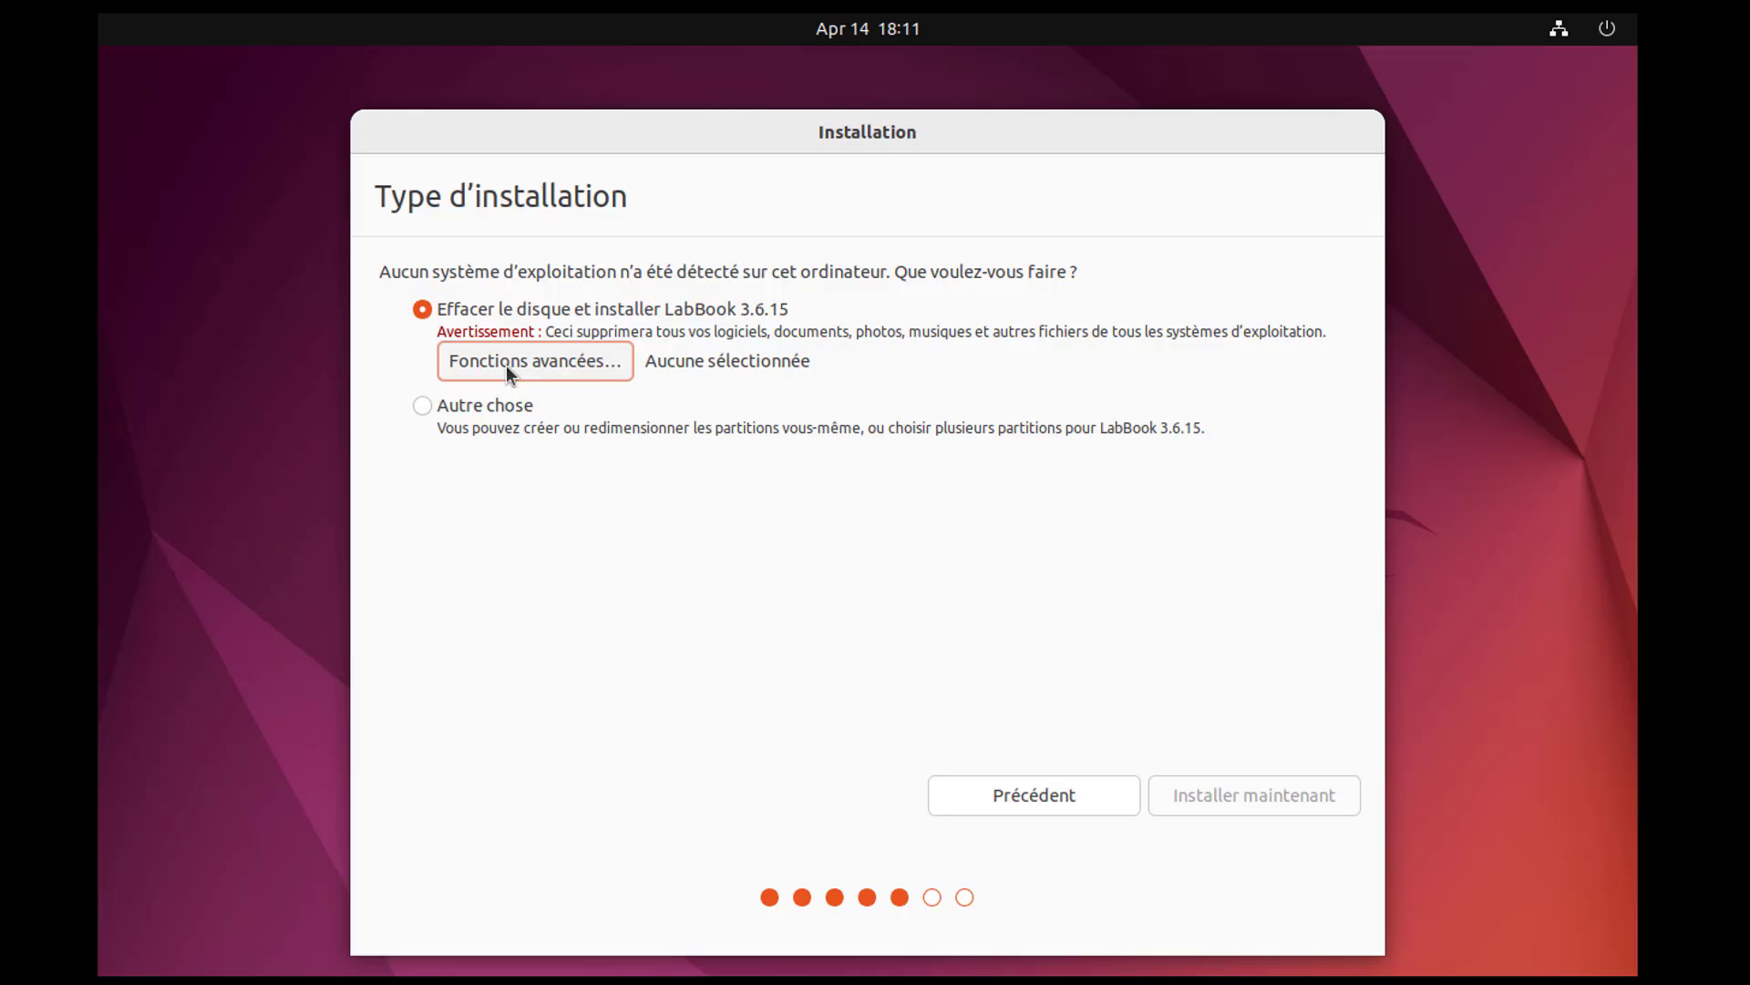
Choose erasing the disk to install LabBook 3.6.15, with LVM and encryption enabled in the advanced features.
{"action": "left_click", "coordinate": [506, 364]}
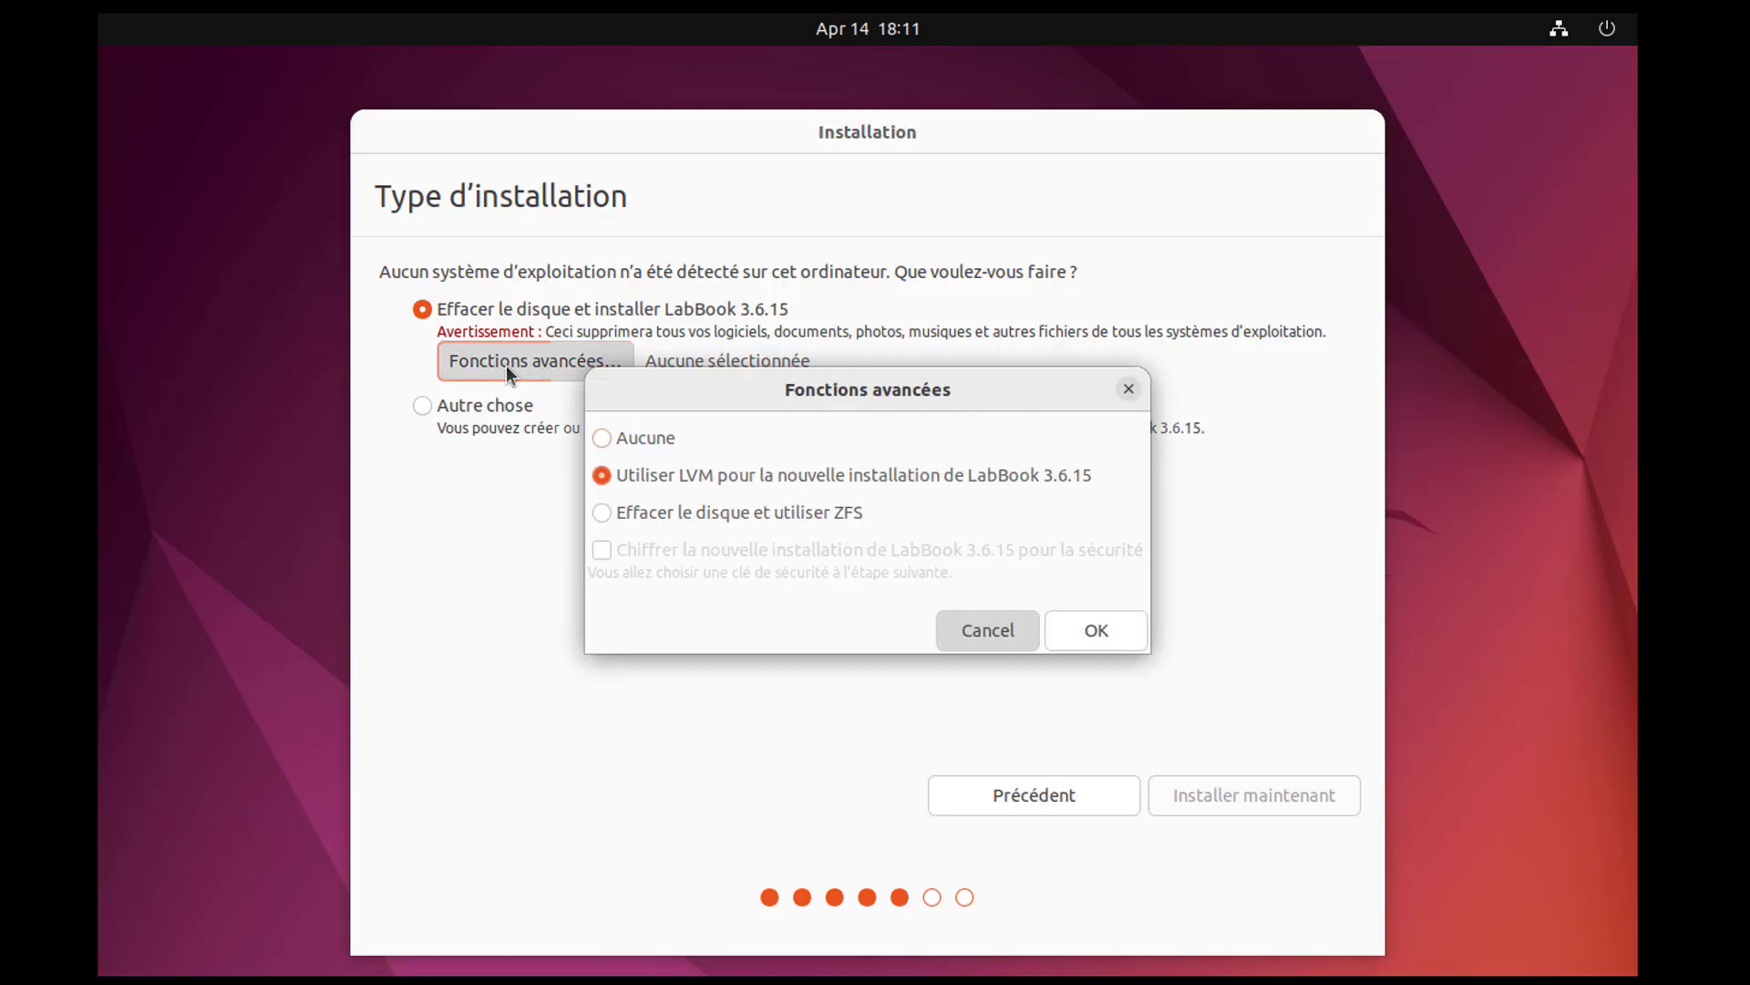
{"action": "left_click", "coordinate": [602, 475]}
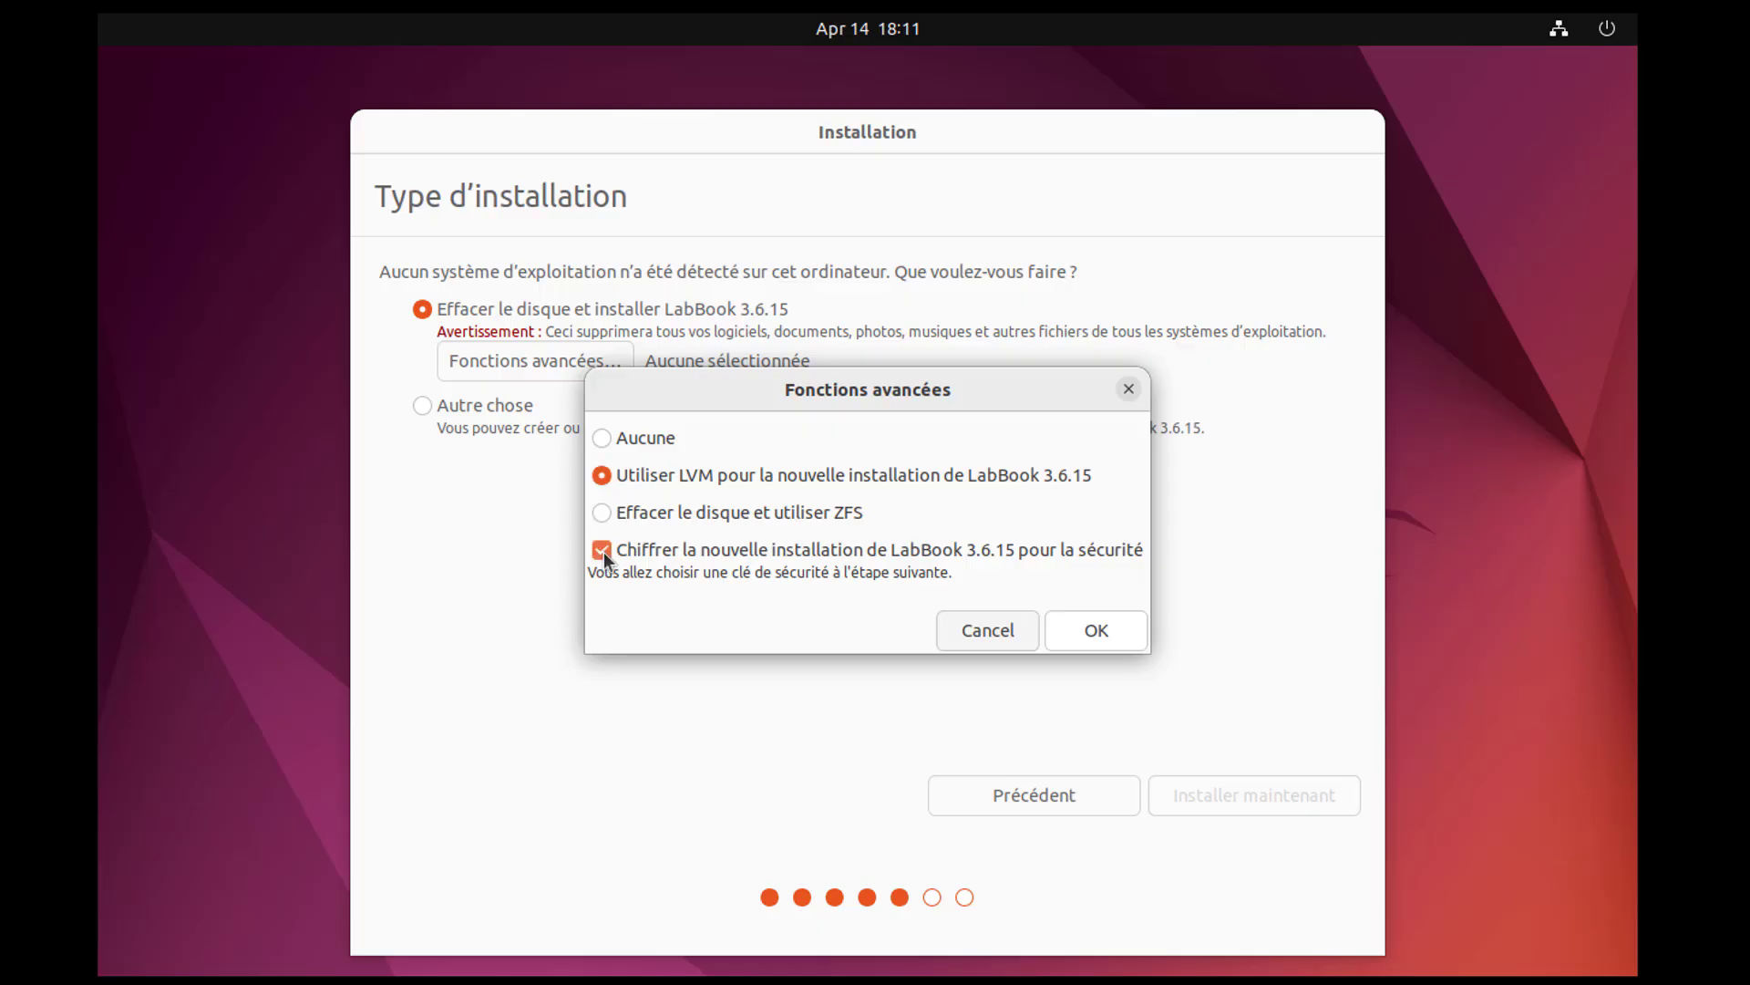
{"action": "left_click", "coordinate": [1105, 642]}
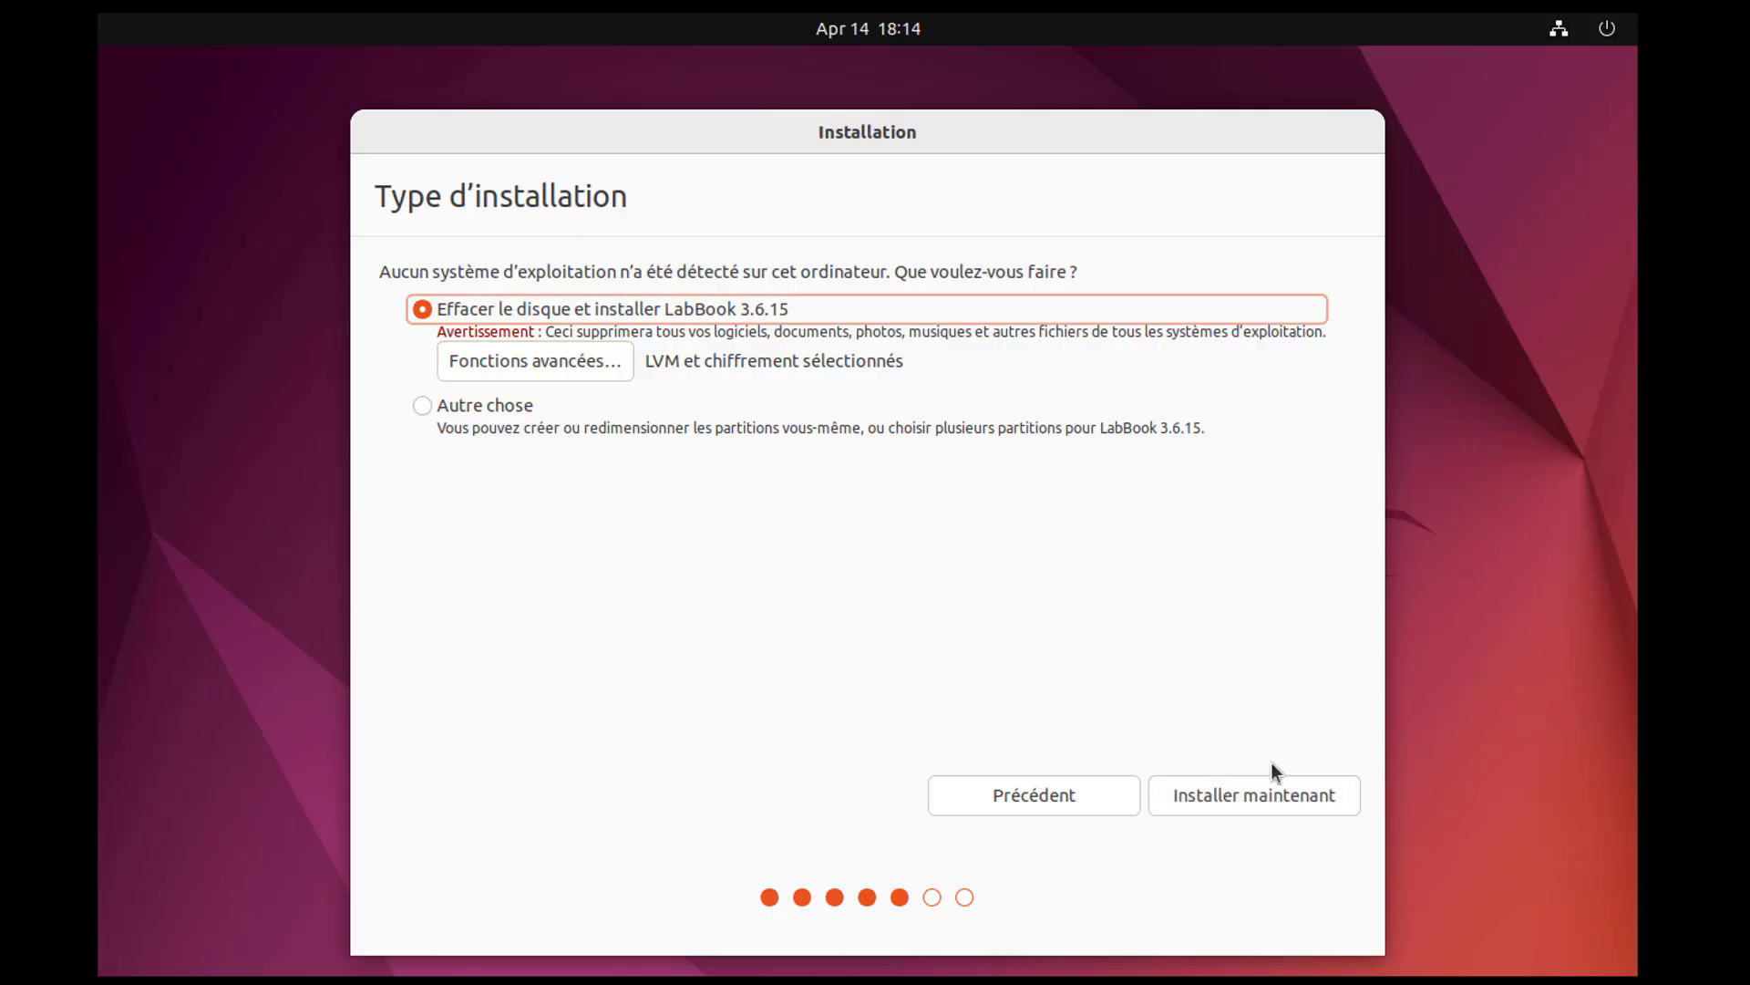
{"action": "left_click", "coordinate": [1239, 801]}
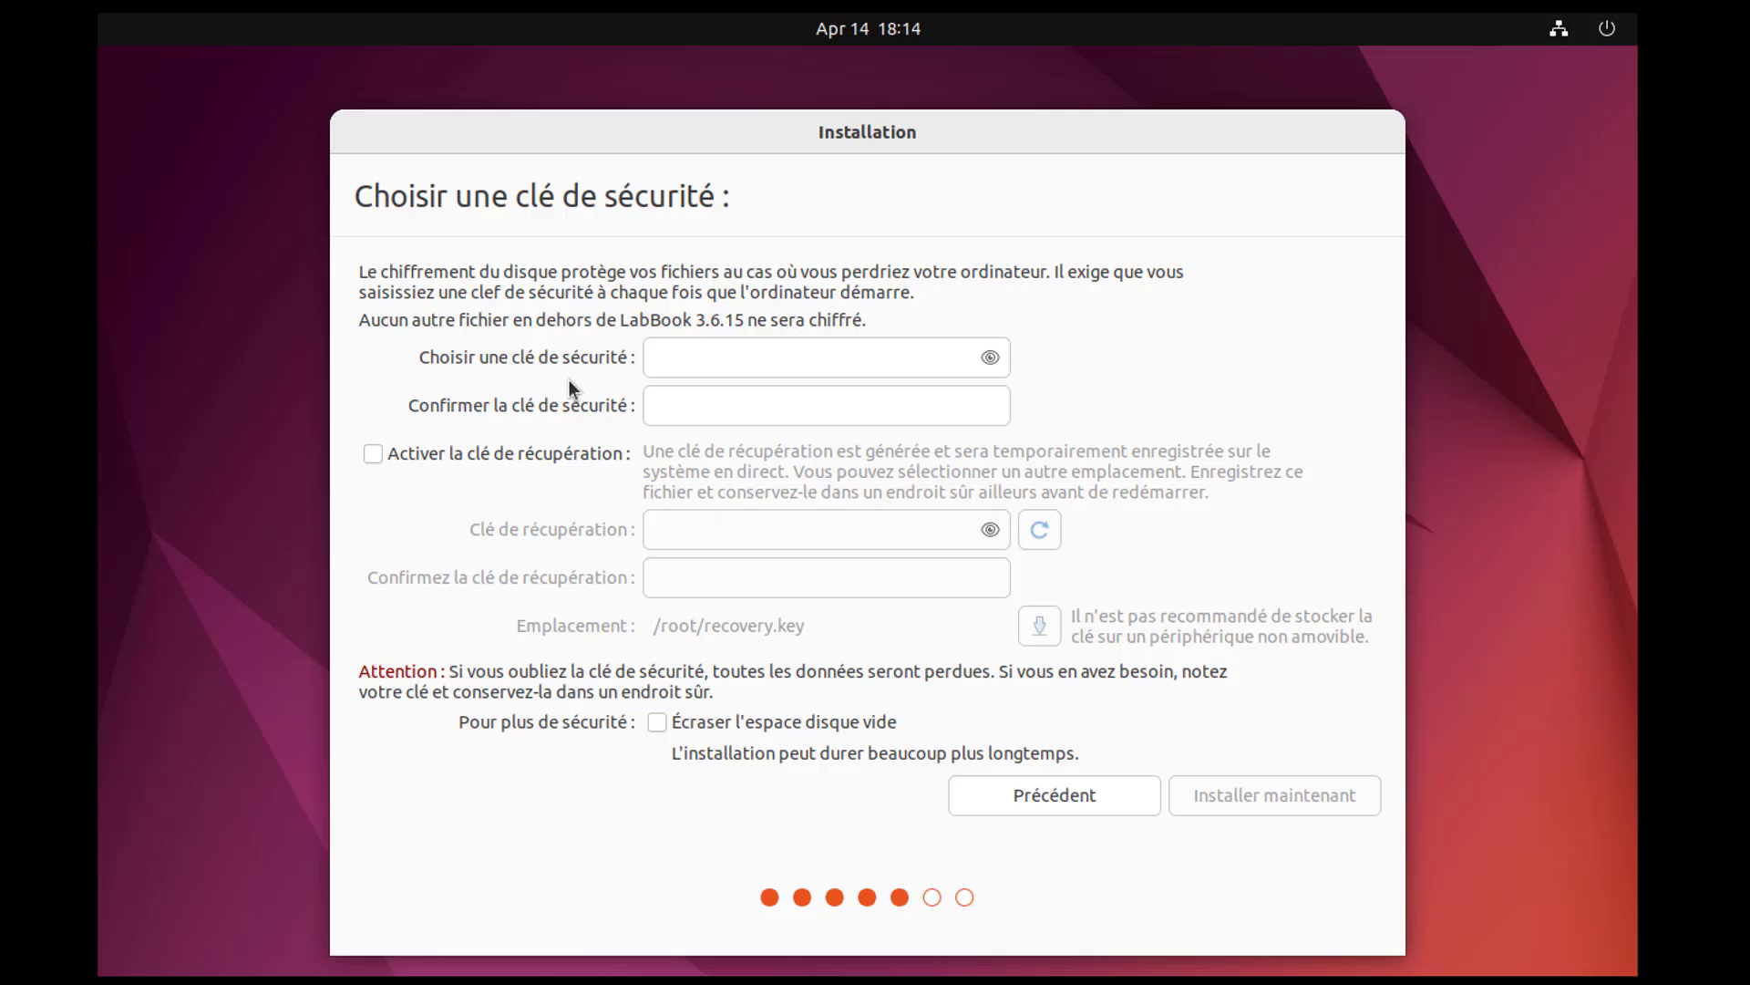
Enter and confirm the disk encryption security key, start the installation and approve writing the partition changes to disk.
{"action": "left_click", "coordinate": [703, 363]}
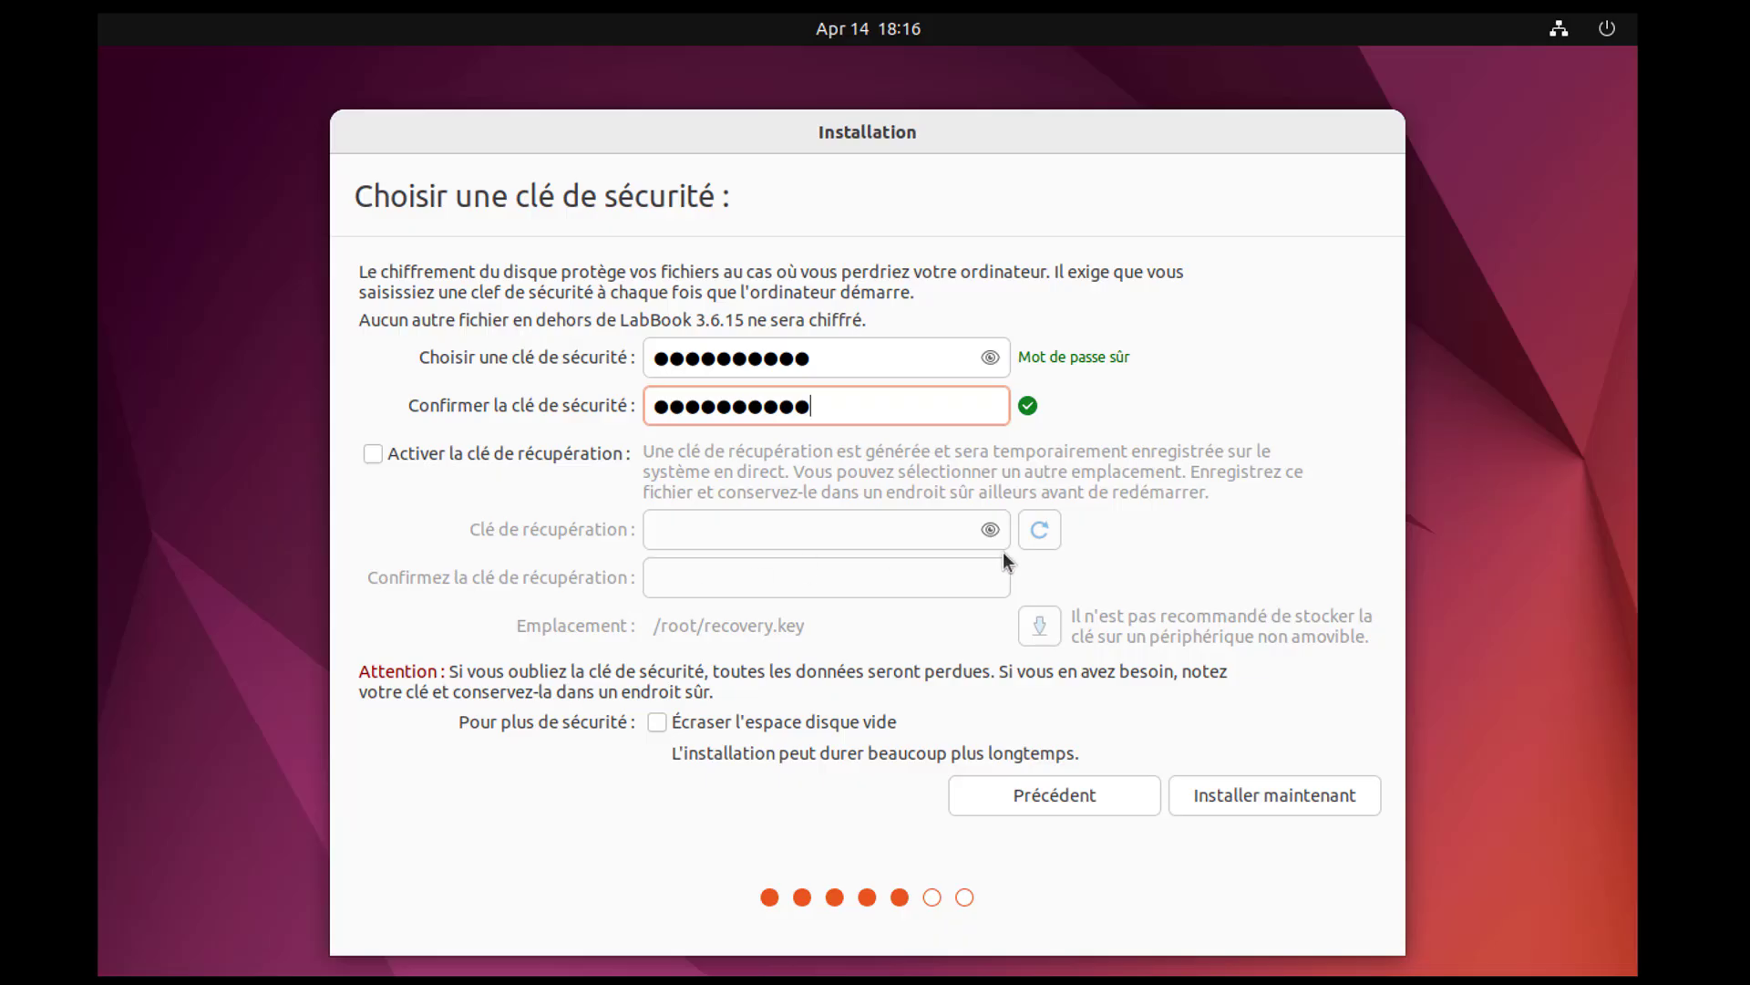
{"action": "left_click", "coordinate": [1275, 796]}
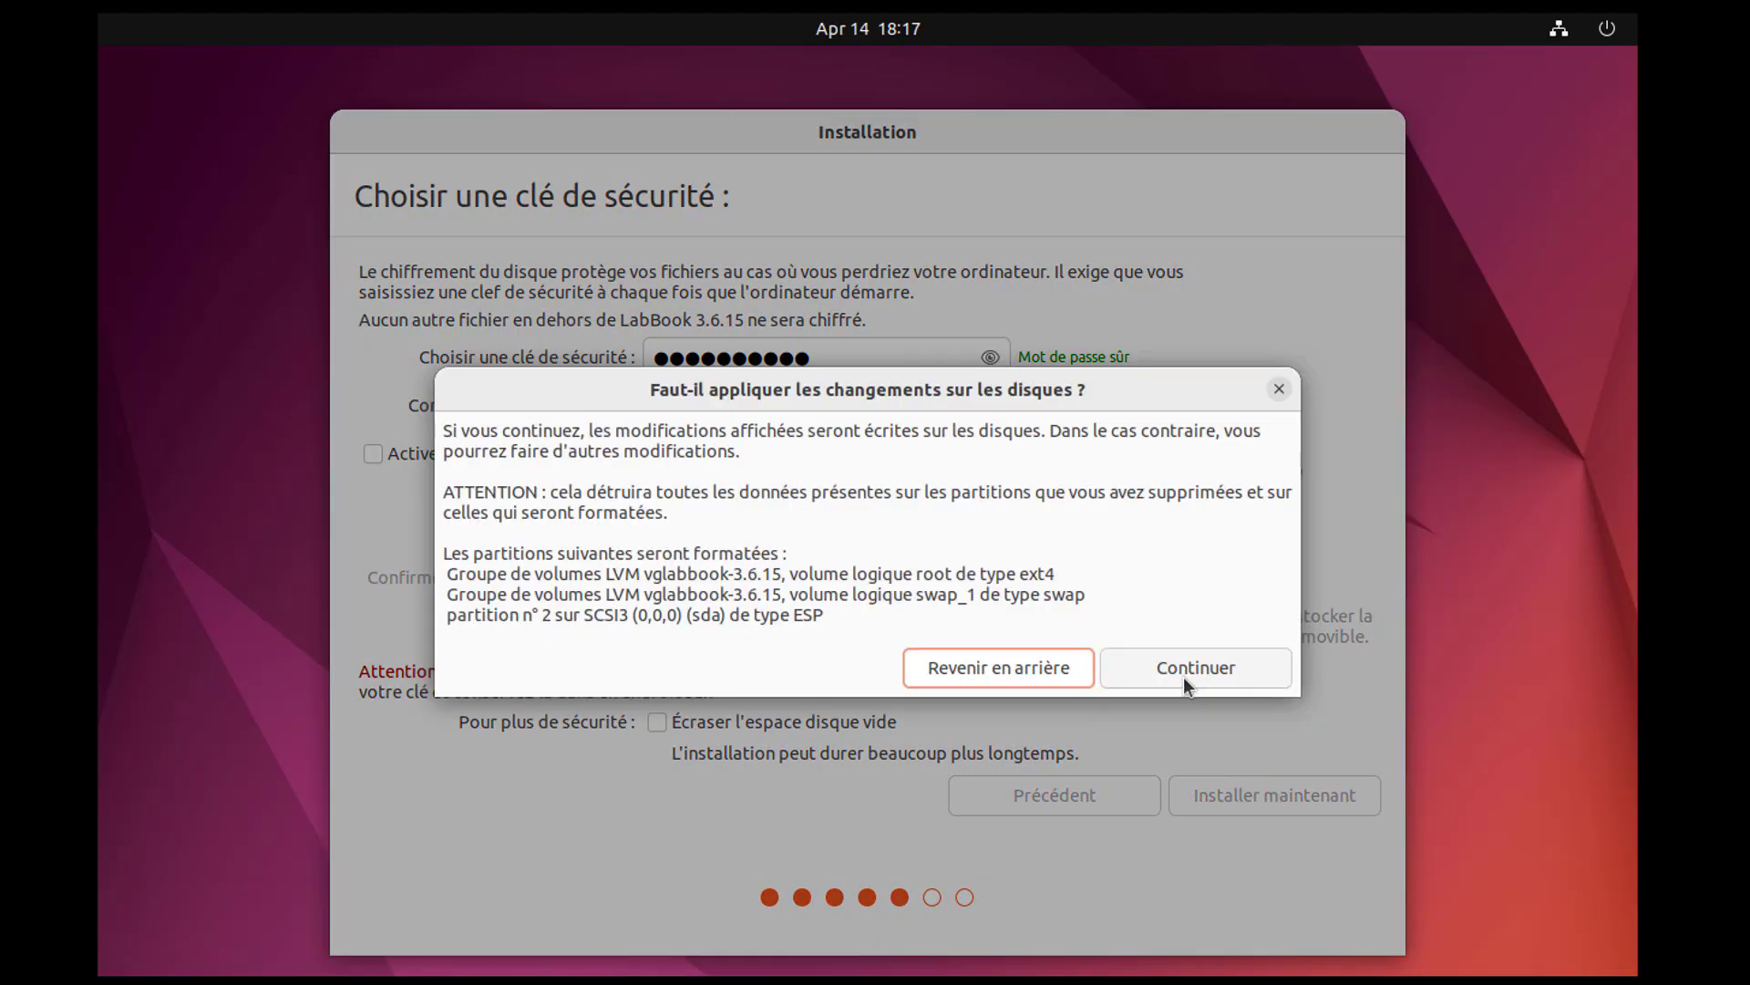
{"action": "left_click", "coordinate": [1183, 676]}
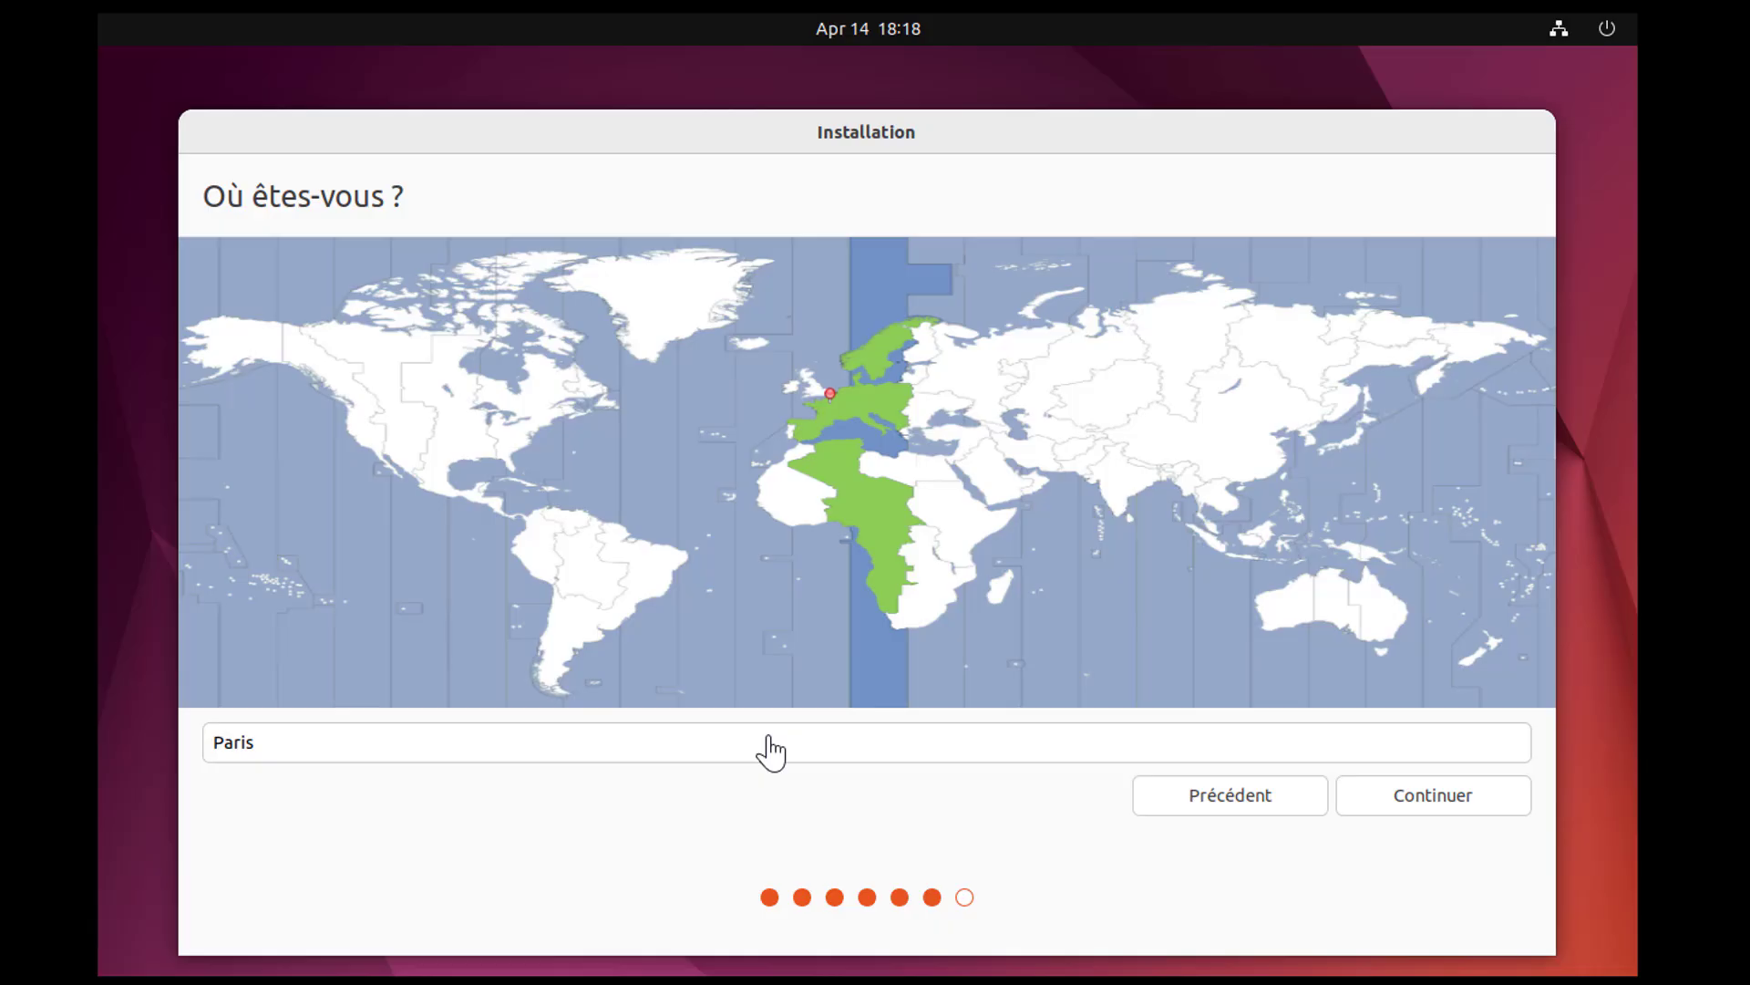
Set the installation's time zone location to Dakar.
{"action": "left_click", "coordinate": [762, 503]}
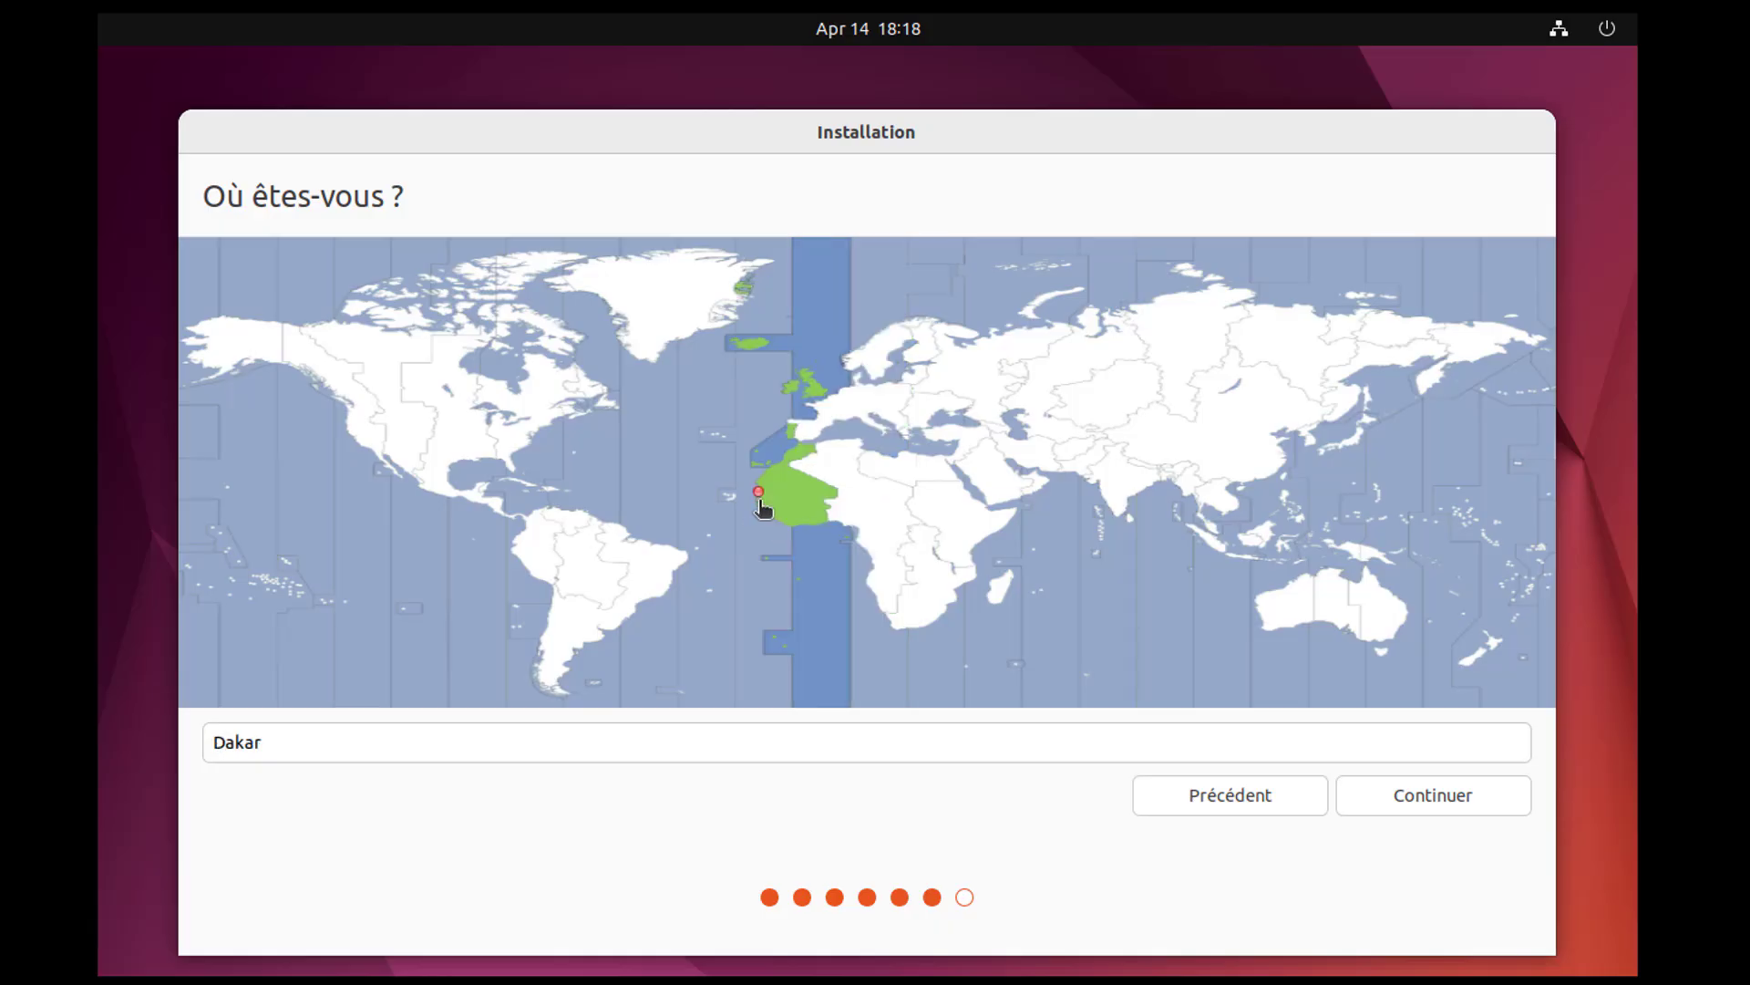
Accept the Dakar location, then enter and confirm the password for the sigl account and continue the installation.
{"action": "left_click", "coordinate": [1400, 800]}
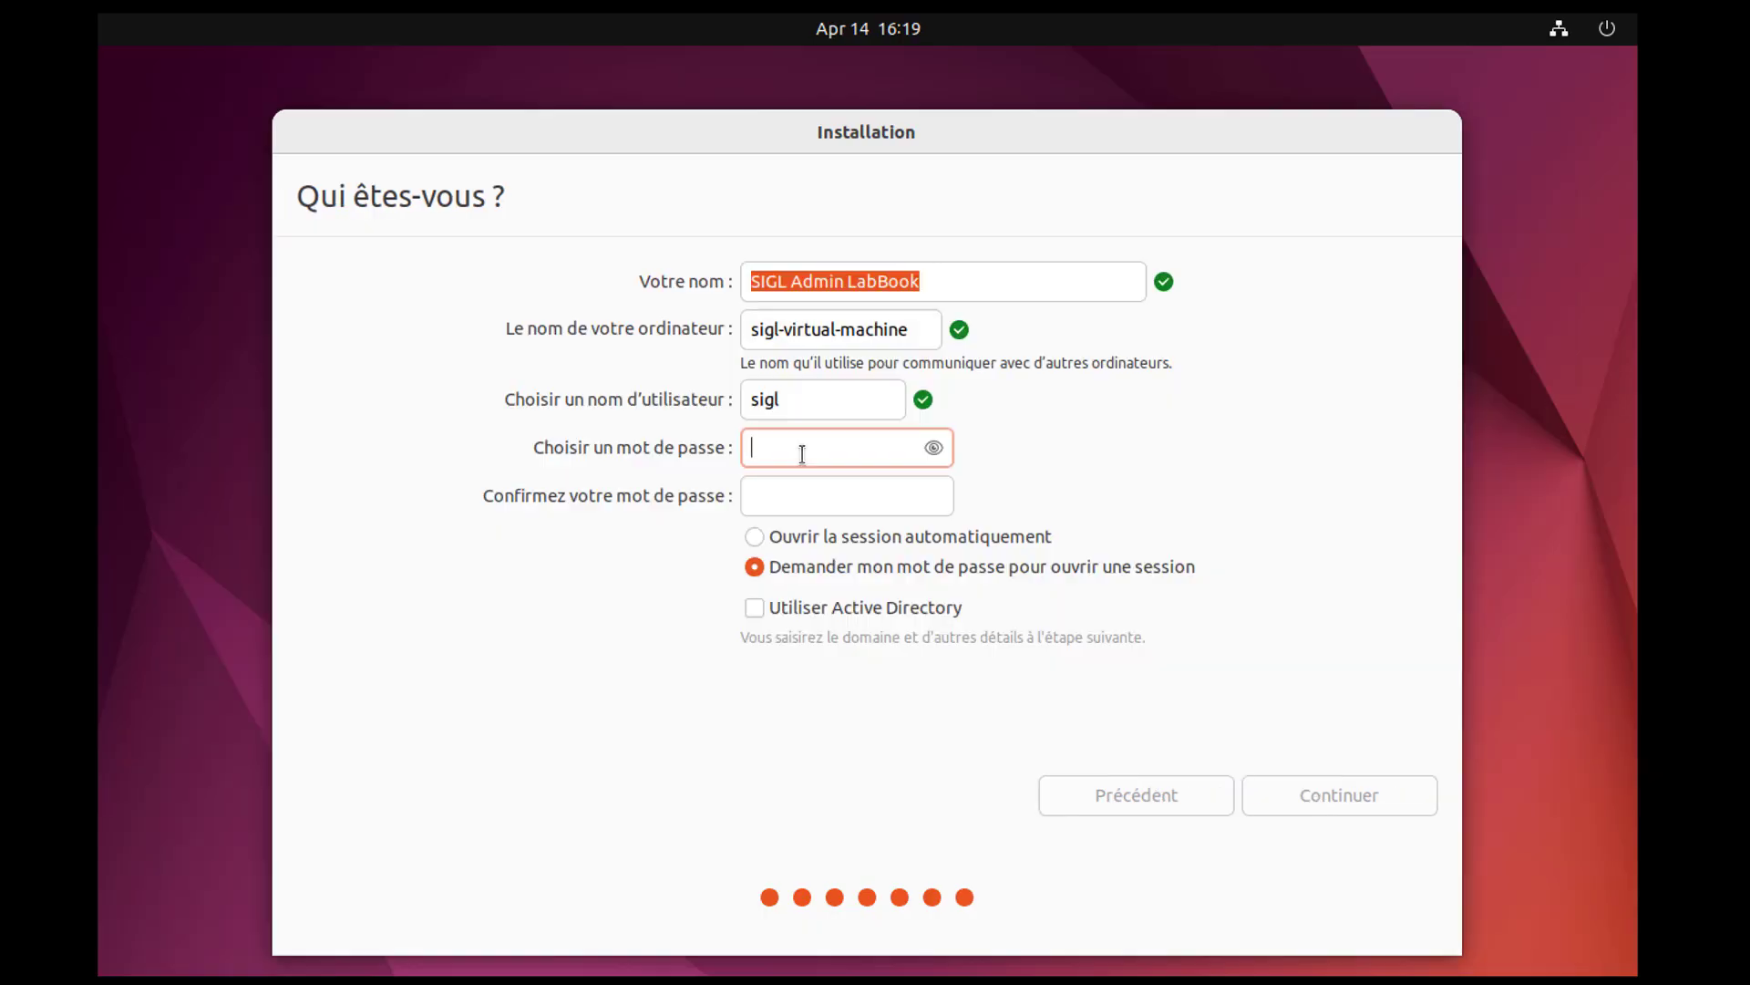
{"action": "type", "text": "●●●●●●"}
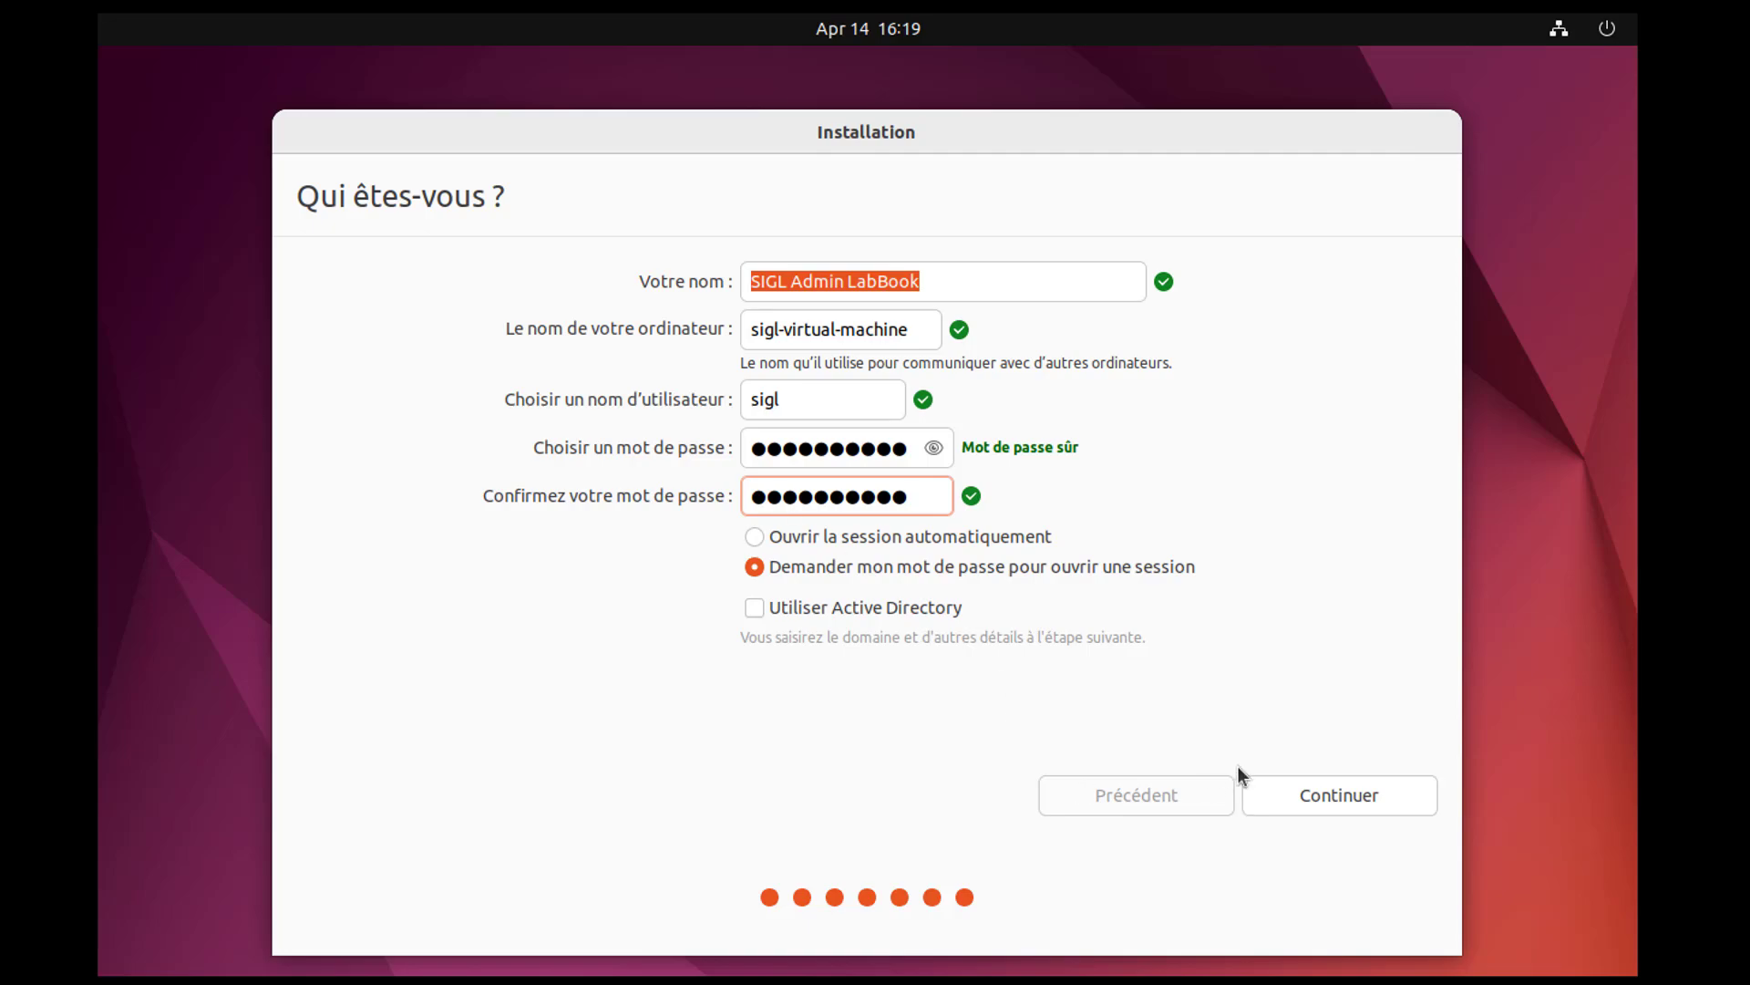
{"action": "left_click", "coordinate": [1357, 792]}
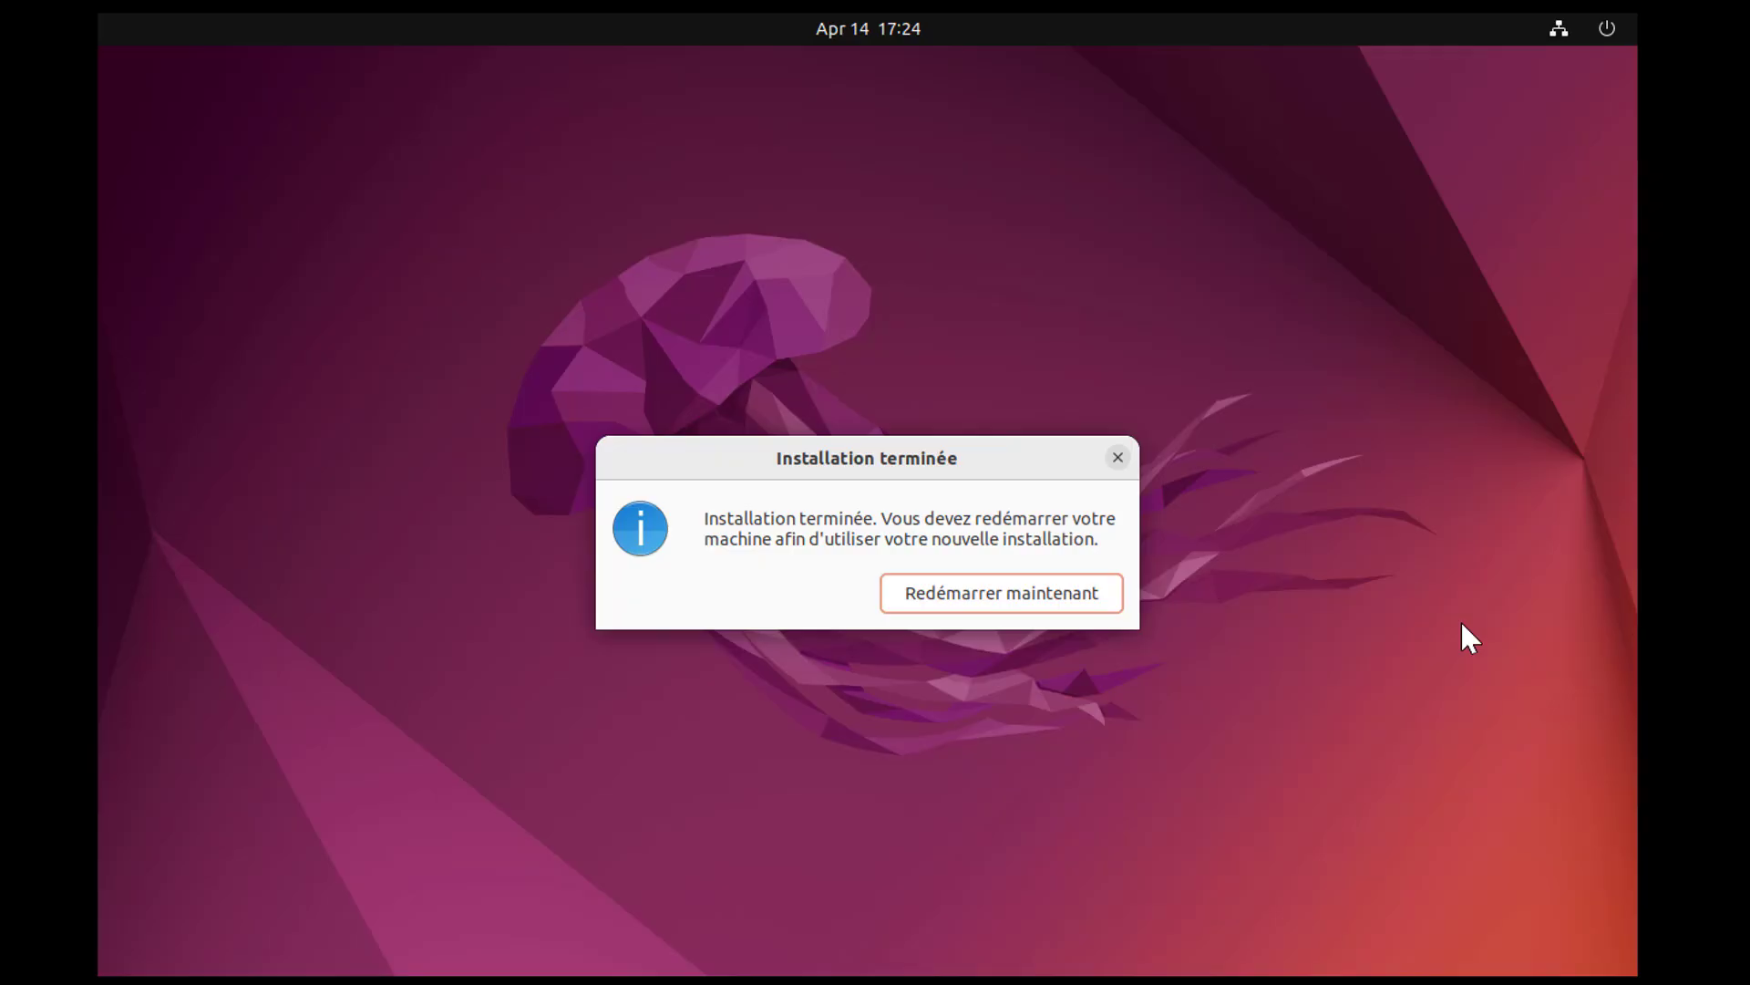
Restart the machine into the new installation and unlock the encrypted disk sda4_crypt with its security key.
{"action": "left_click", "coordinate": [971, 598]}
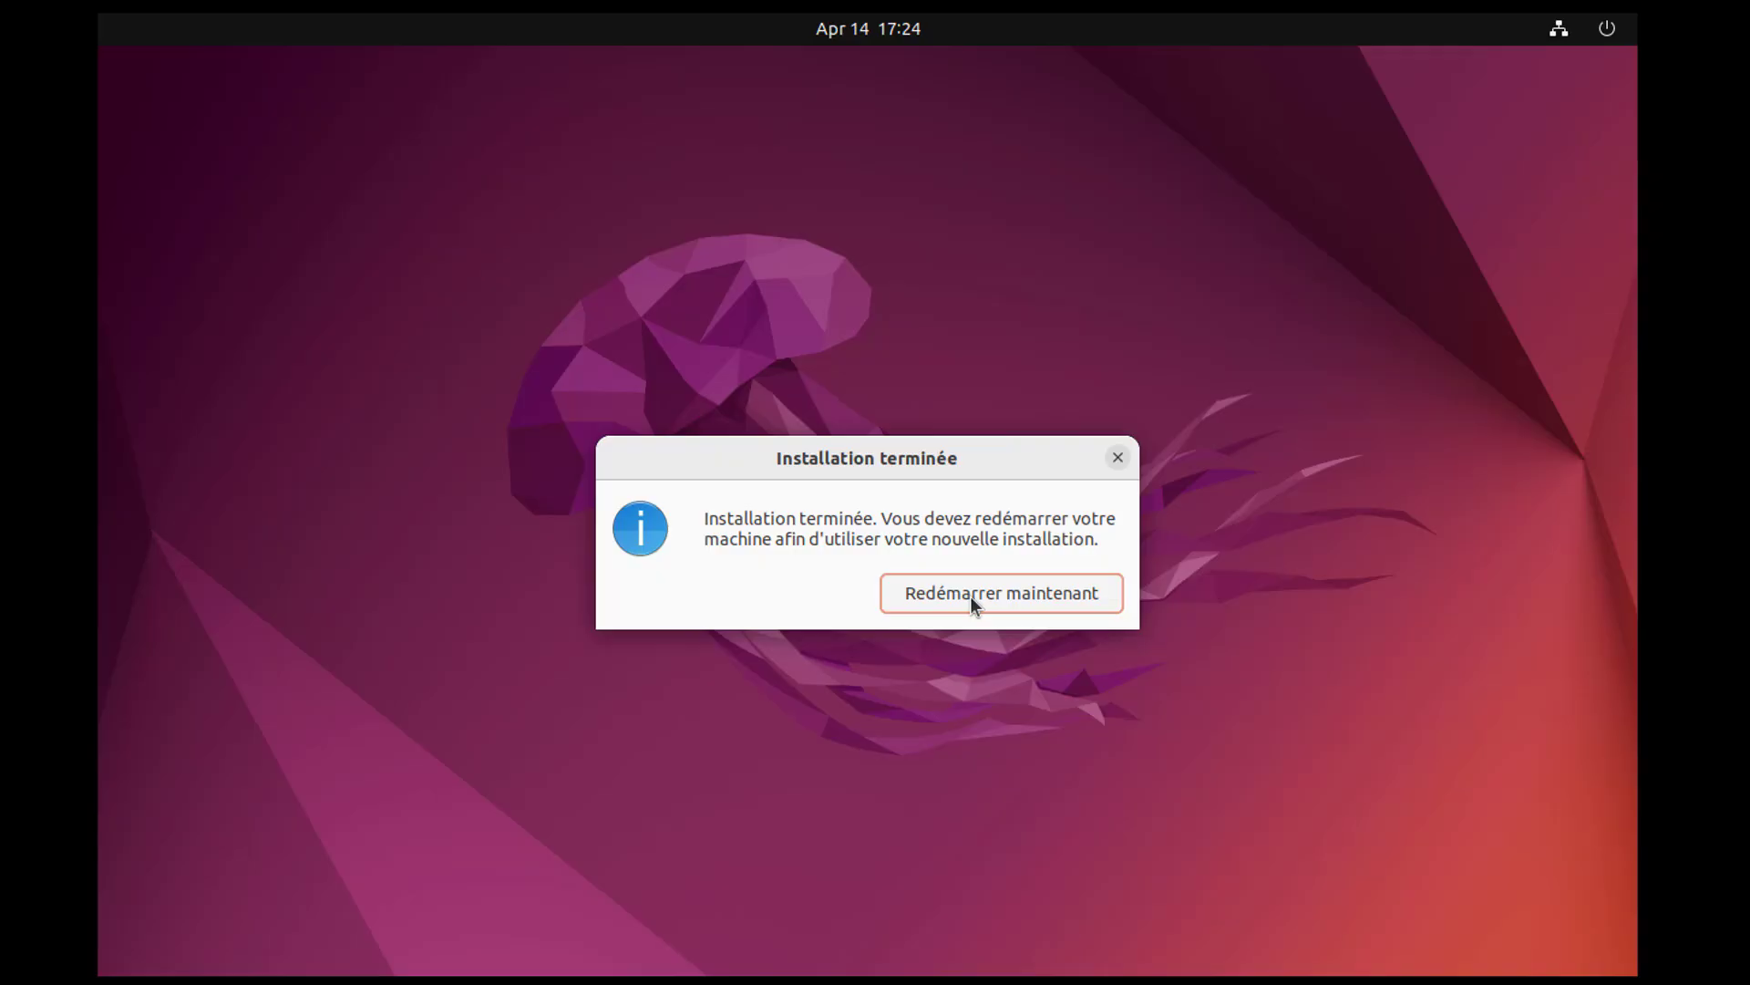
{"action": "left_click", "coordinate": [1006, 589]}
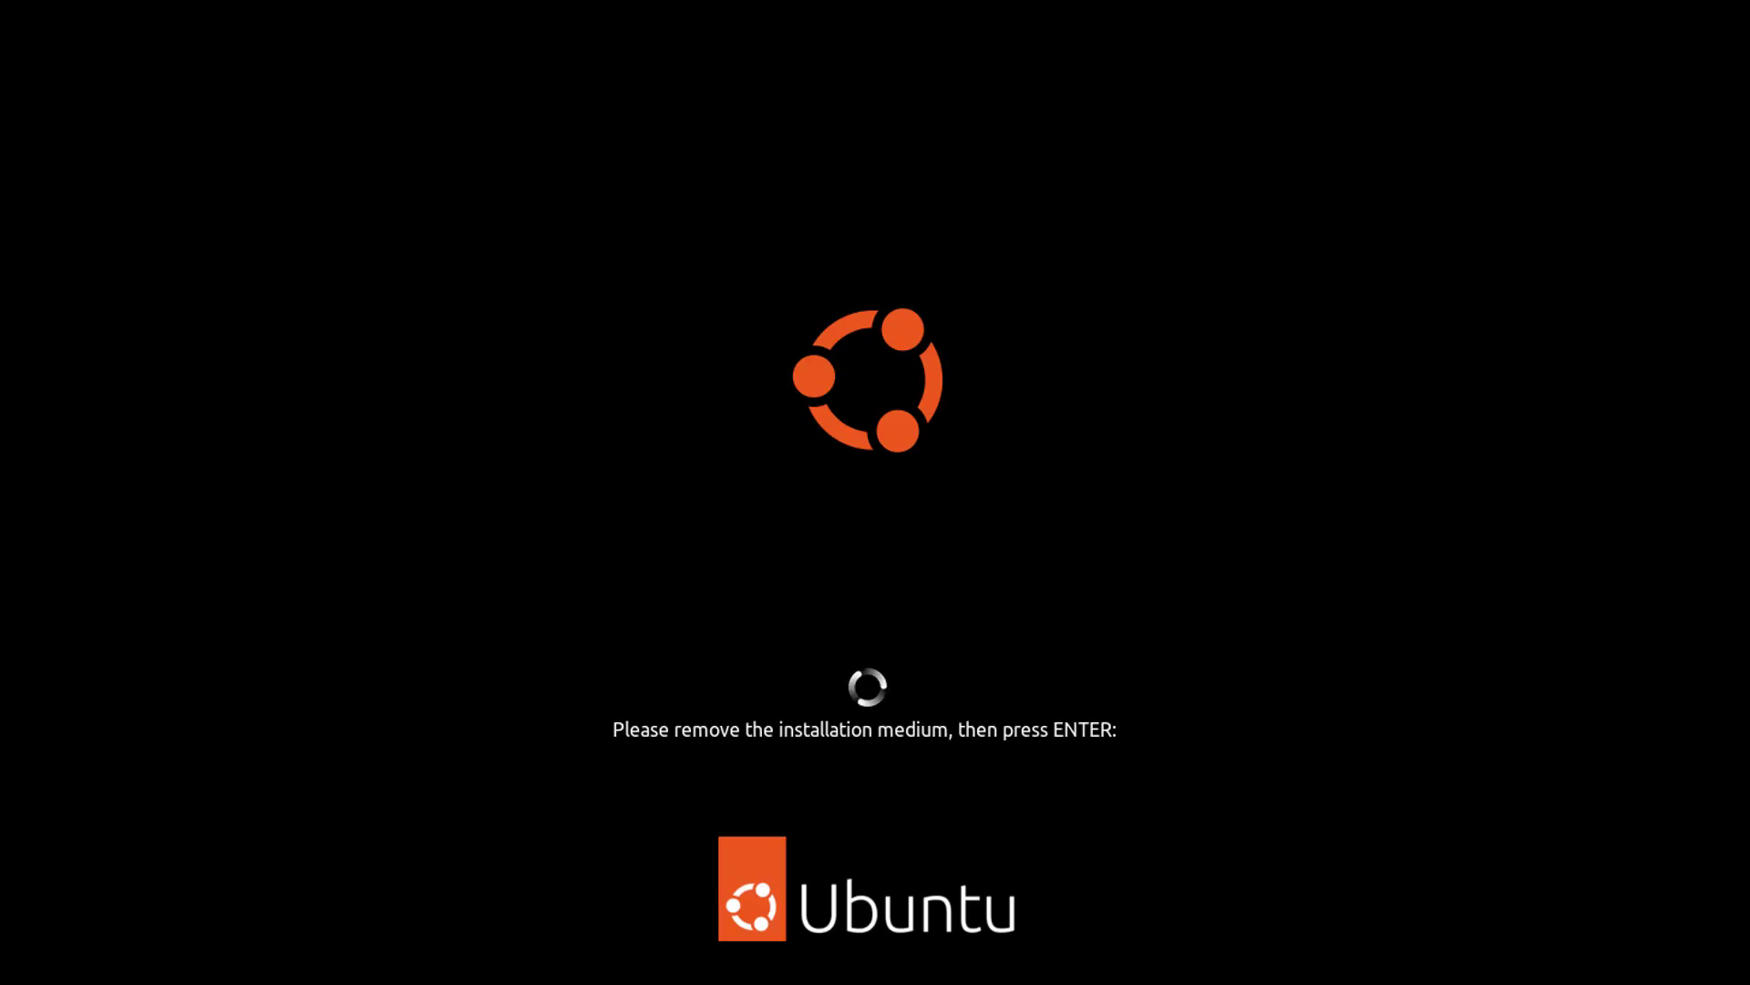
{"action": "key", "text": "Return"}
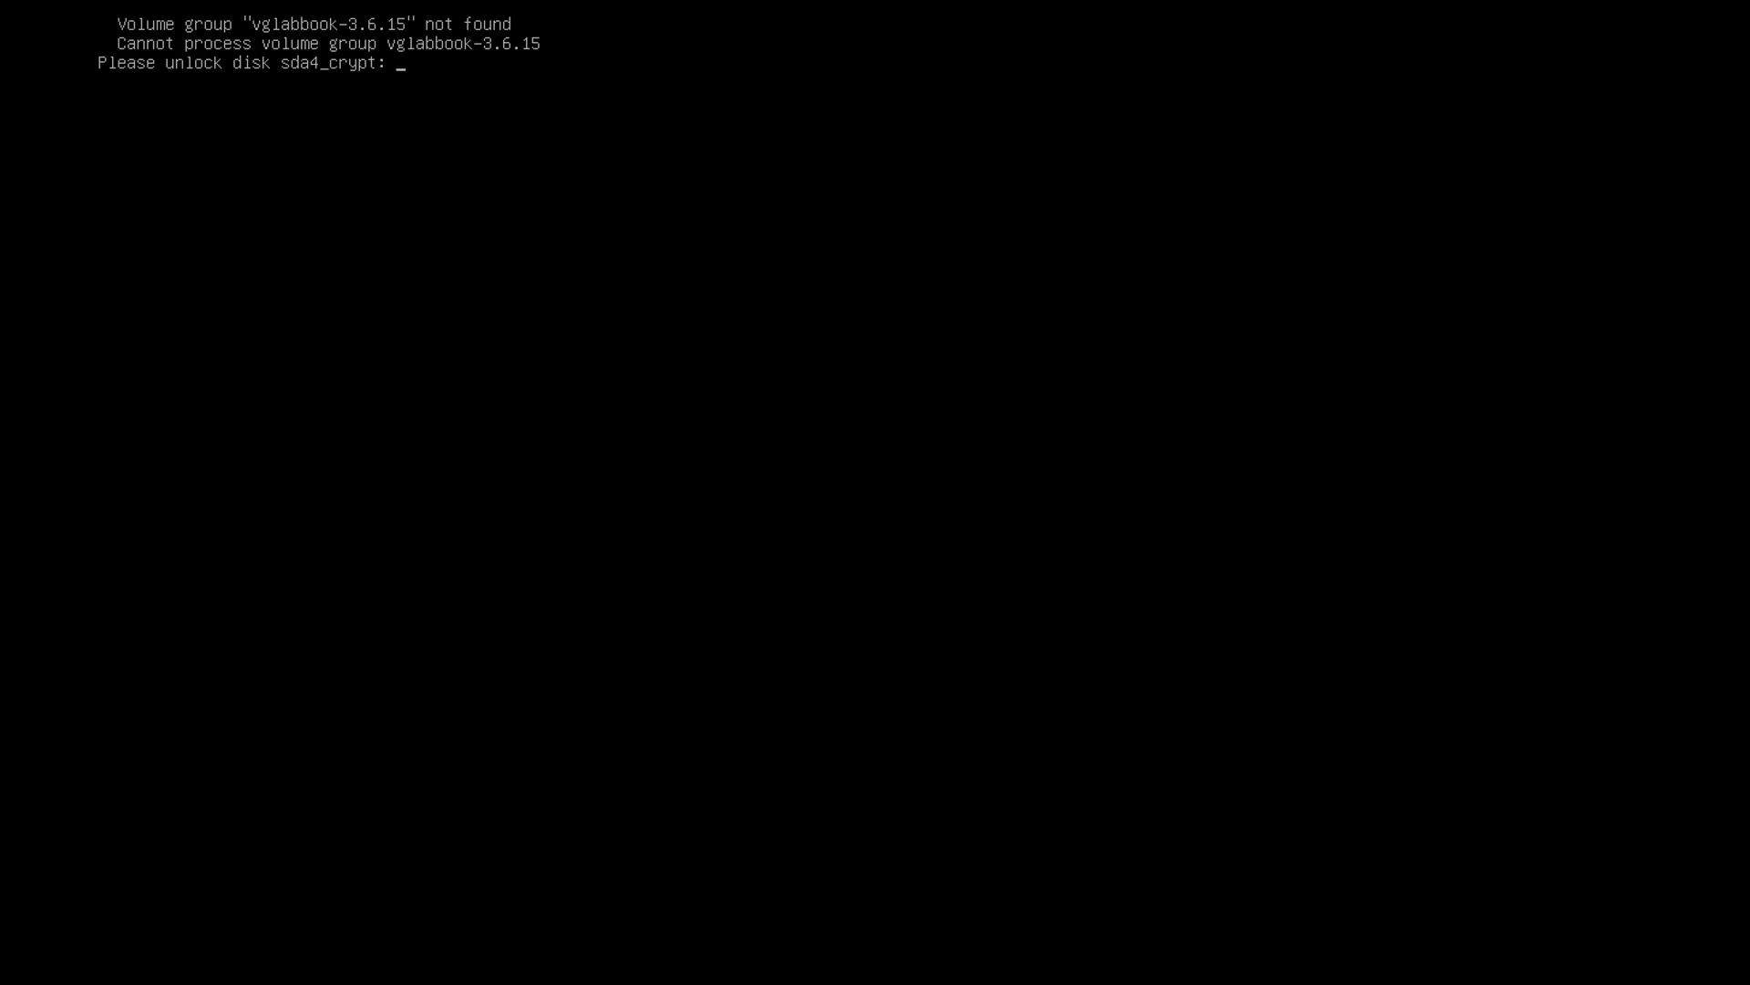
{"action": "key", "text": "Return"}
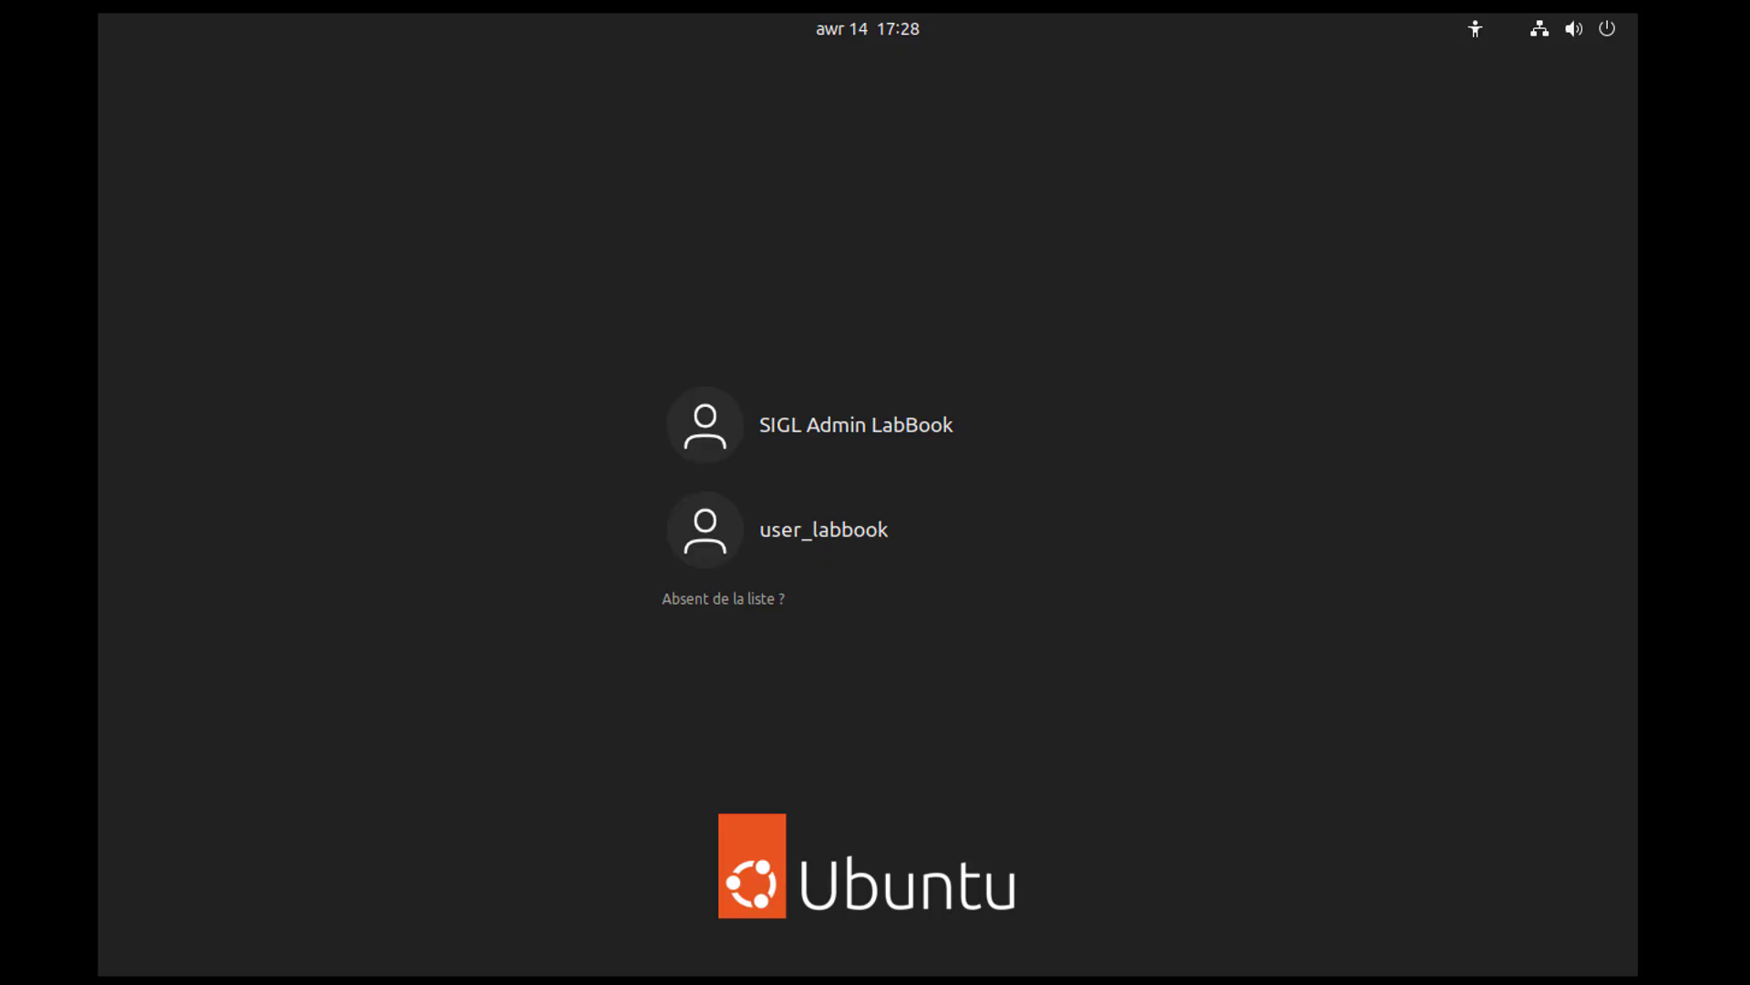
Log in to the SIGL Admin LabBook session with the account password.
{"action": "left_click", "coordinate": [760, 419]}
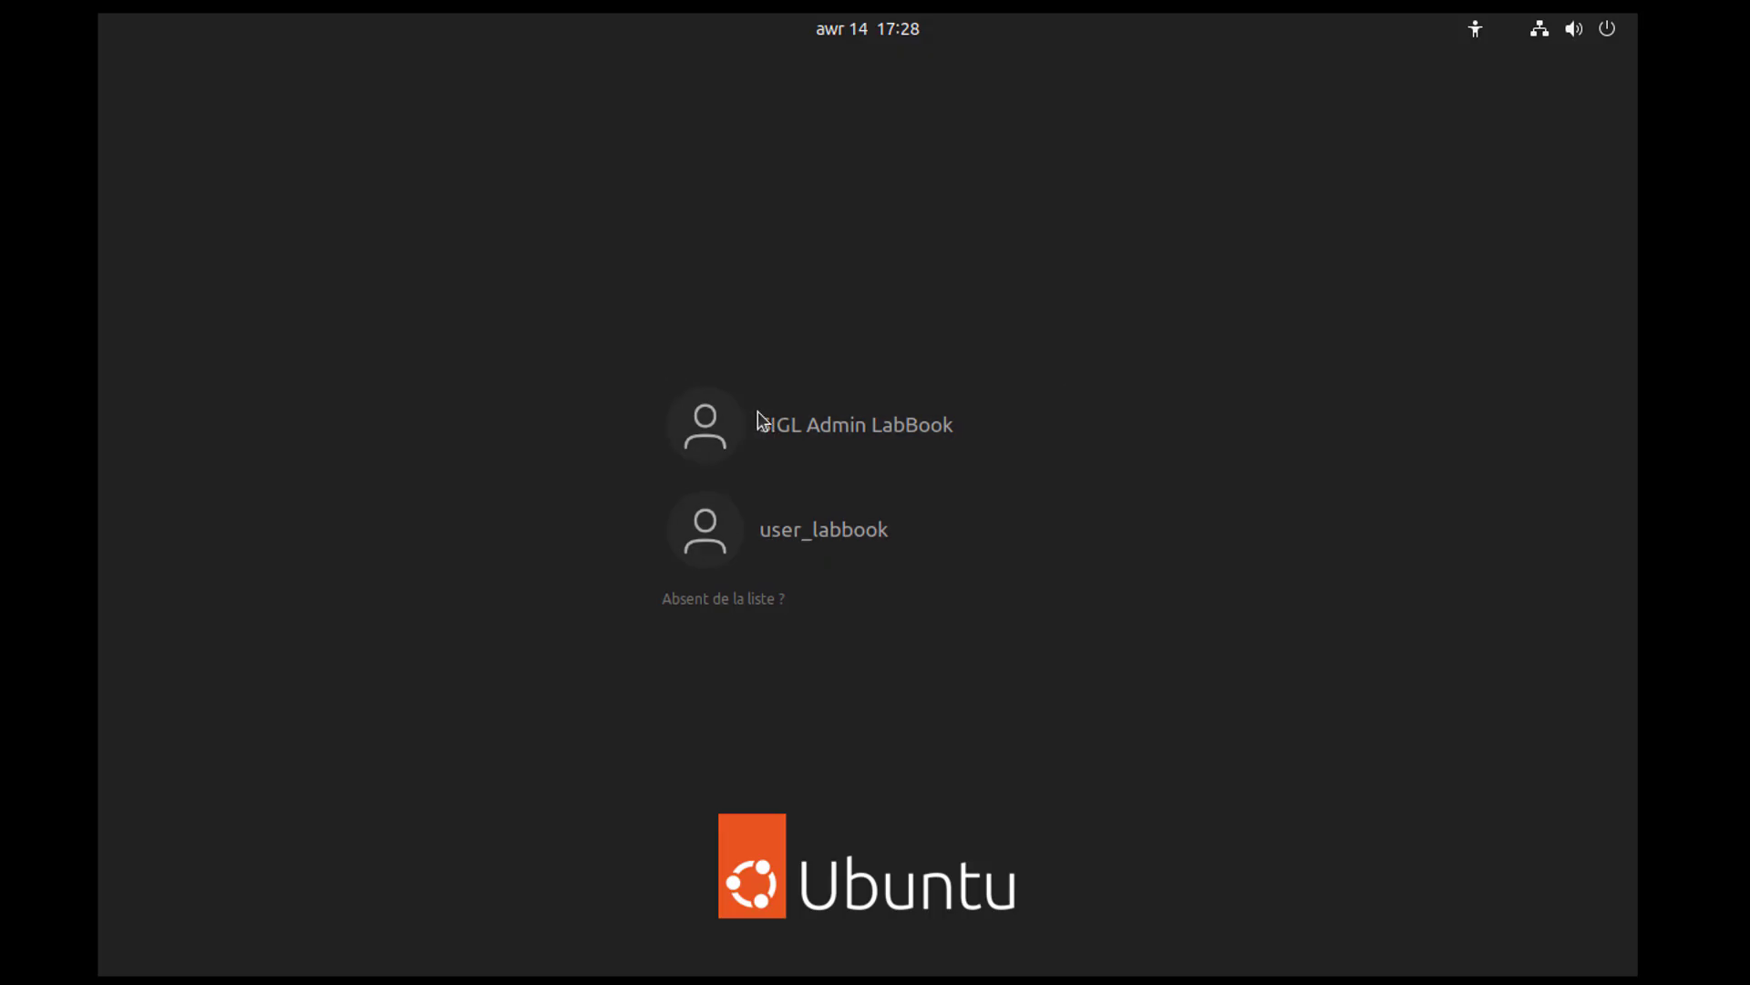
{"action": "key", "text": "ctrl+v"}
{"action": "key", "text": "Return"}
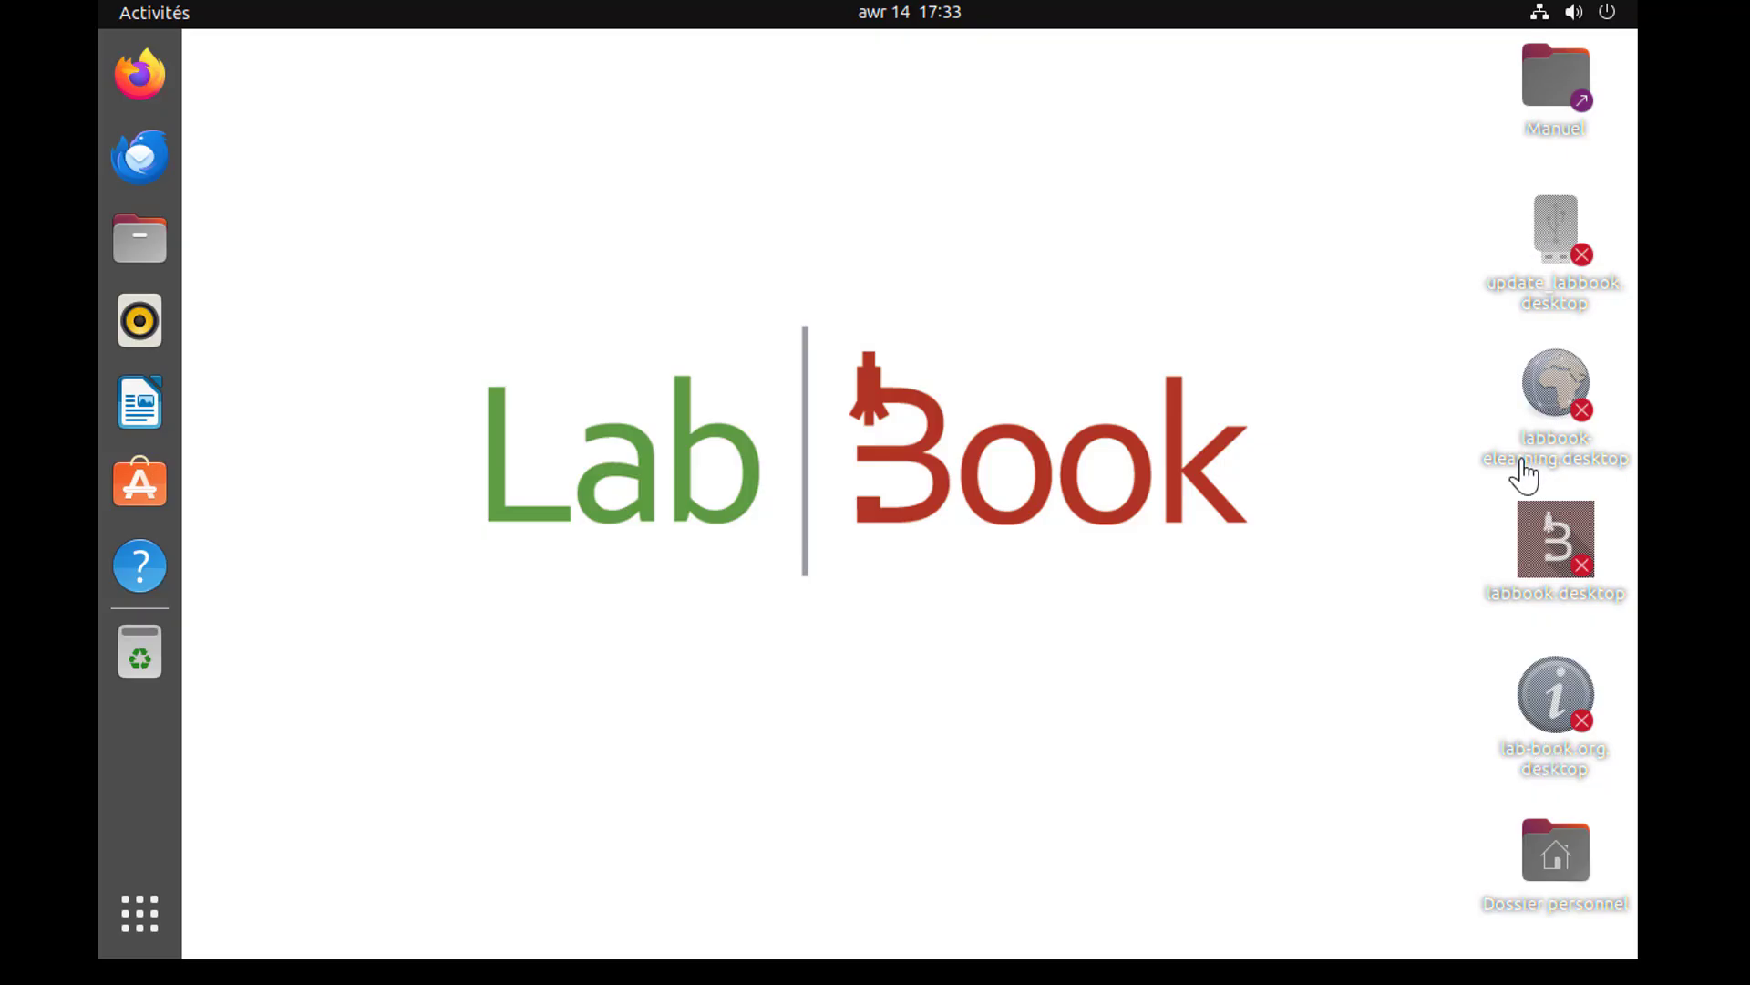
Allow the labbook.desktop shortcut on the desktop to be executed and launch Labbook from it.
{"action": "right_click", "coordinate": [1538, 551]}
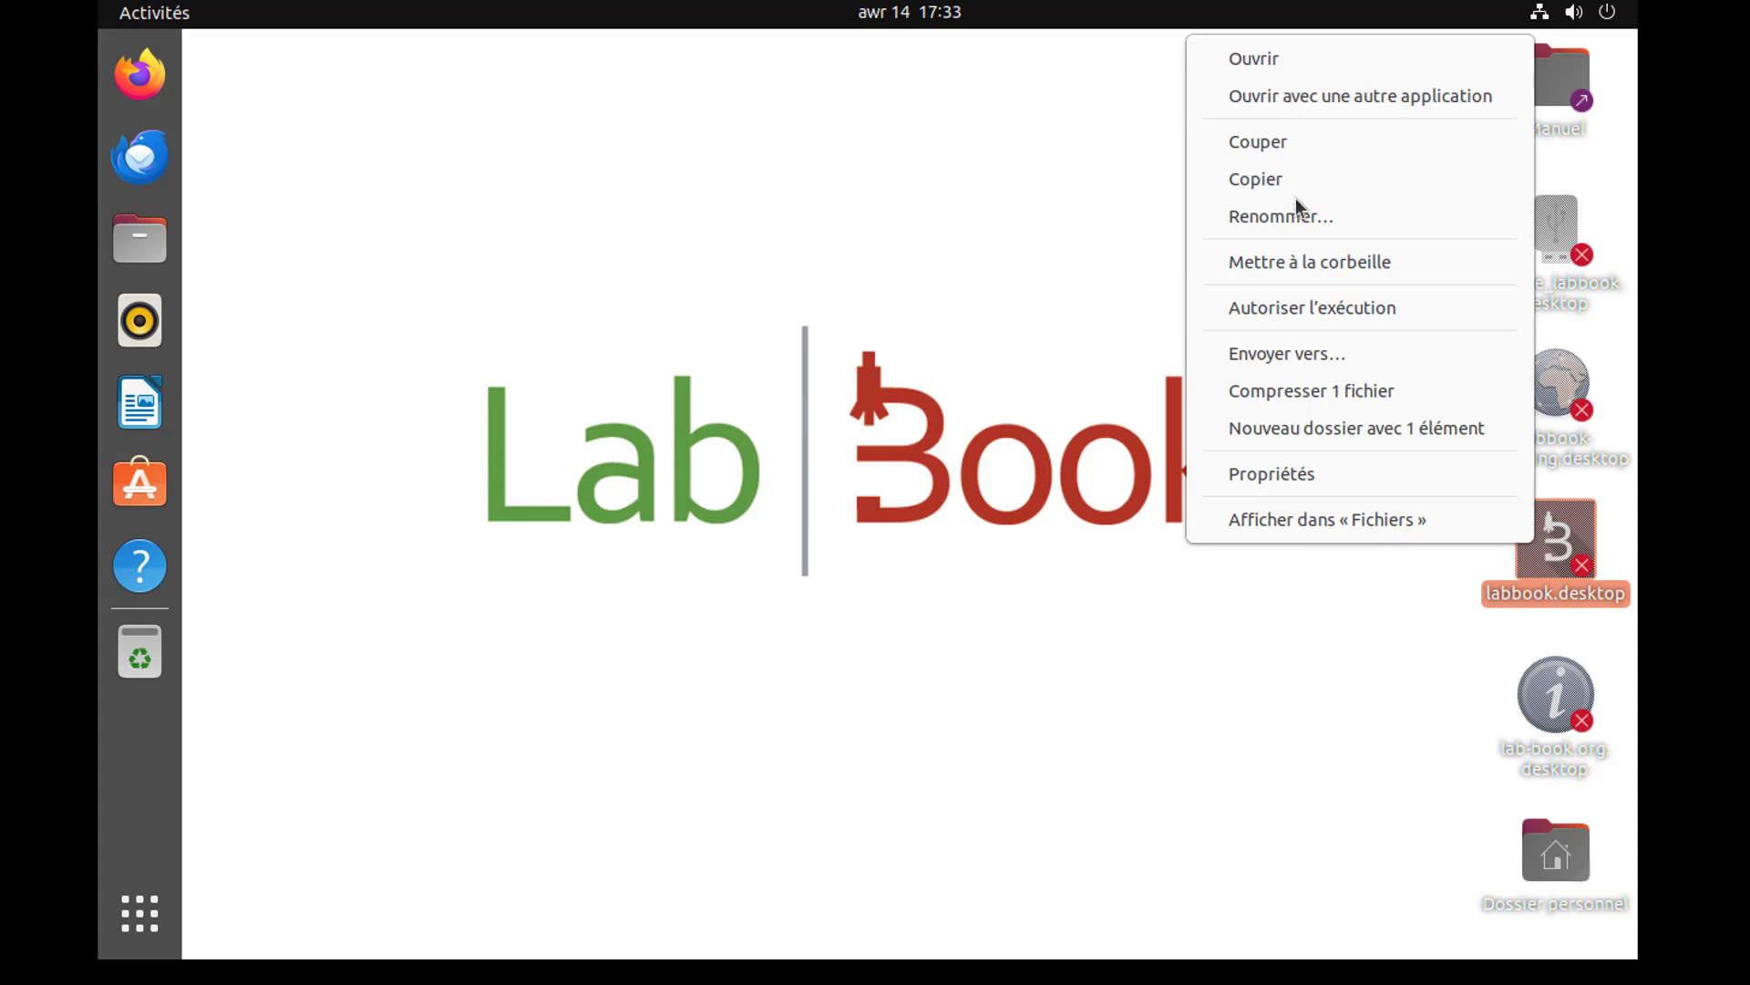
{"action": "left_click", "coordinate": [1307, 315]}
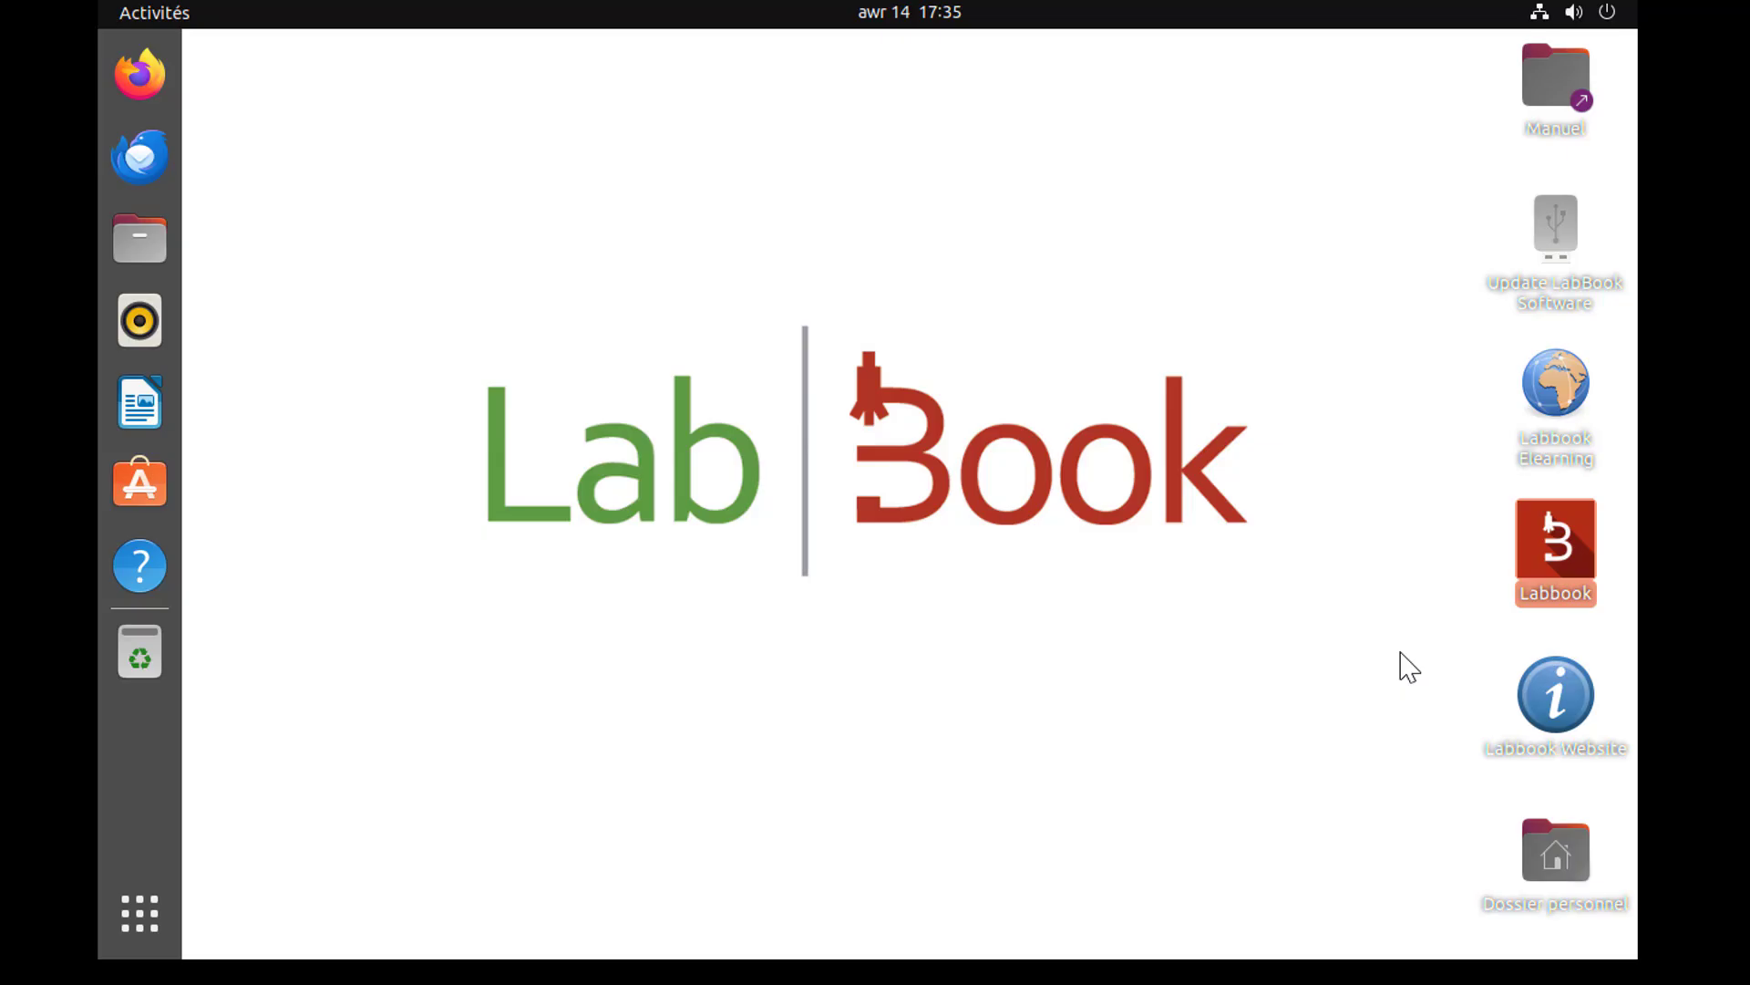
{"action": "double_click", "coordinate": [1546, 533]}
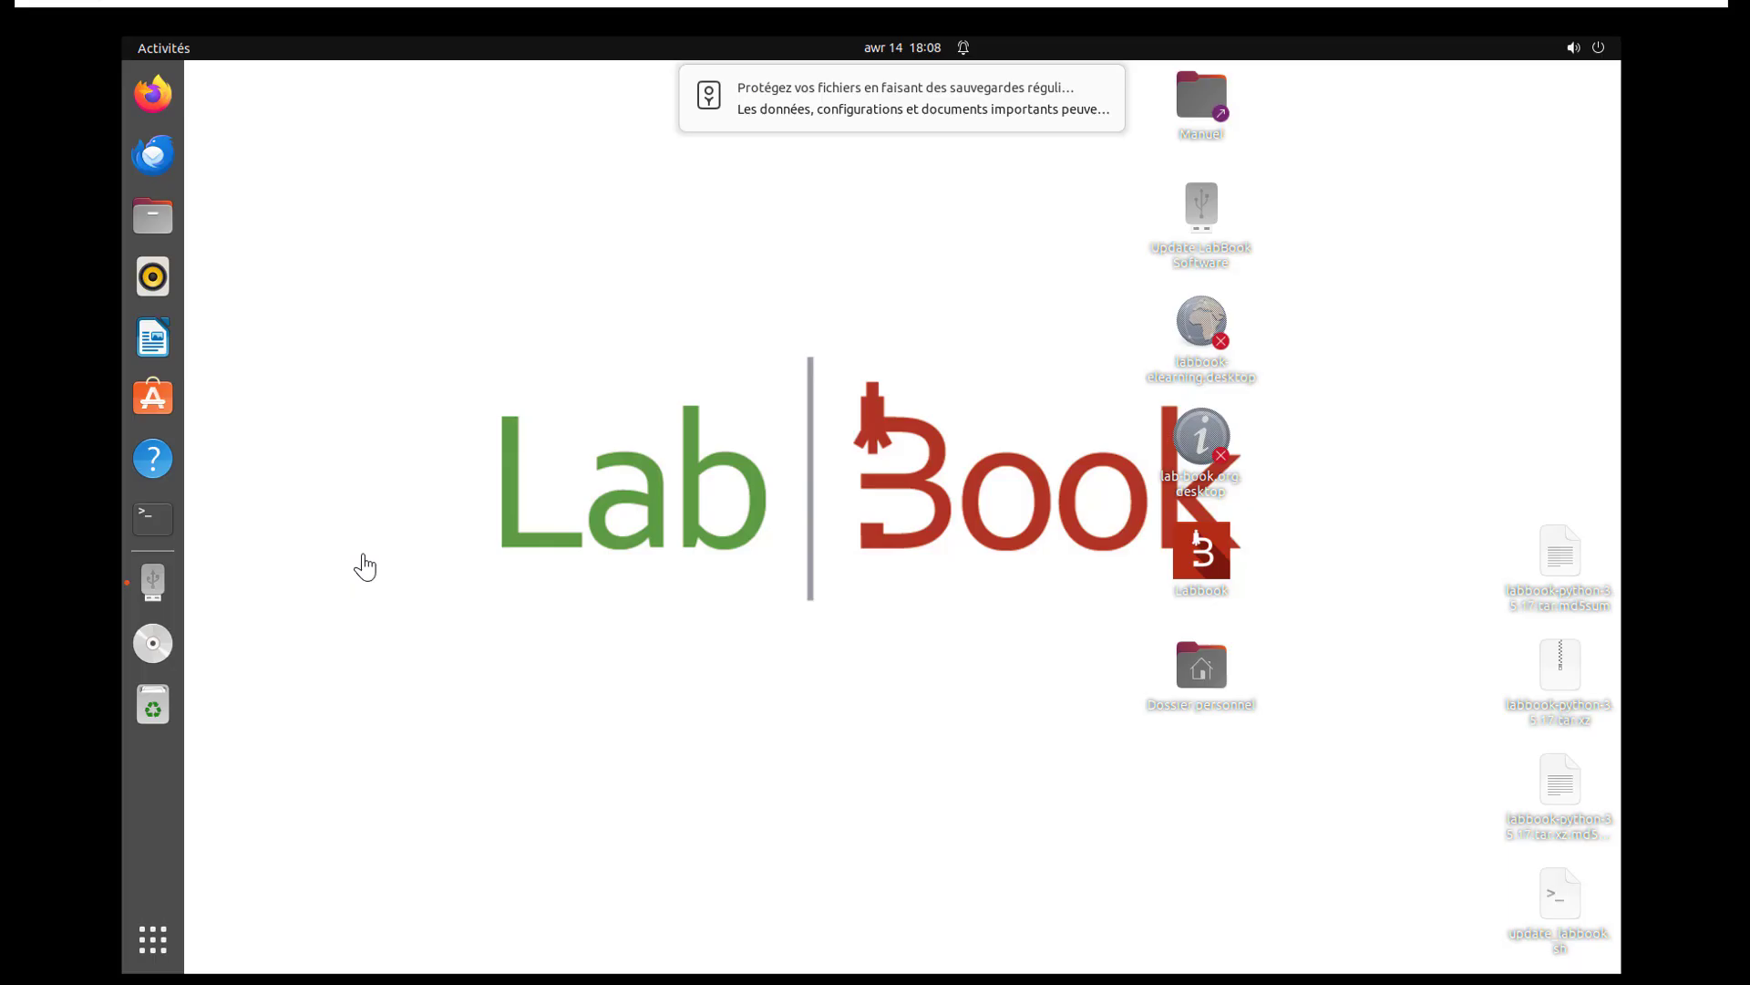
Open the LabBook-3_6_15 2026_02_06 LTS USB drive and move its System Volume Information folder to the trash.
{"action": "left_click", "coordinate": [153, 588]}
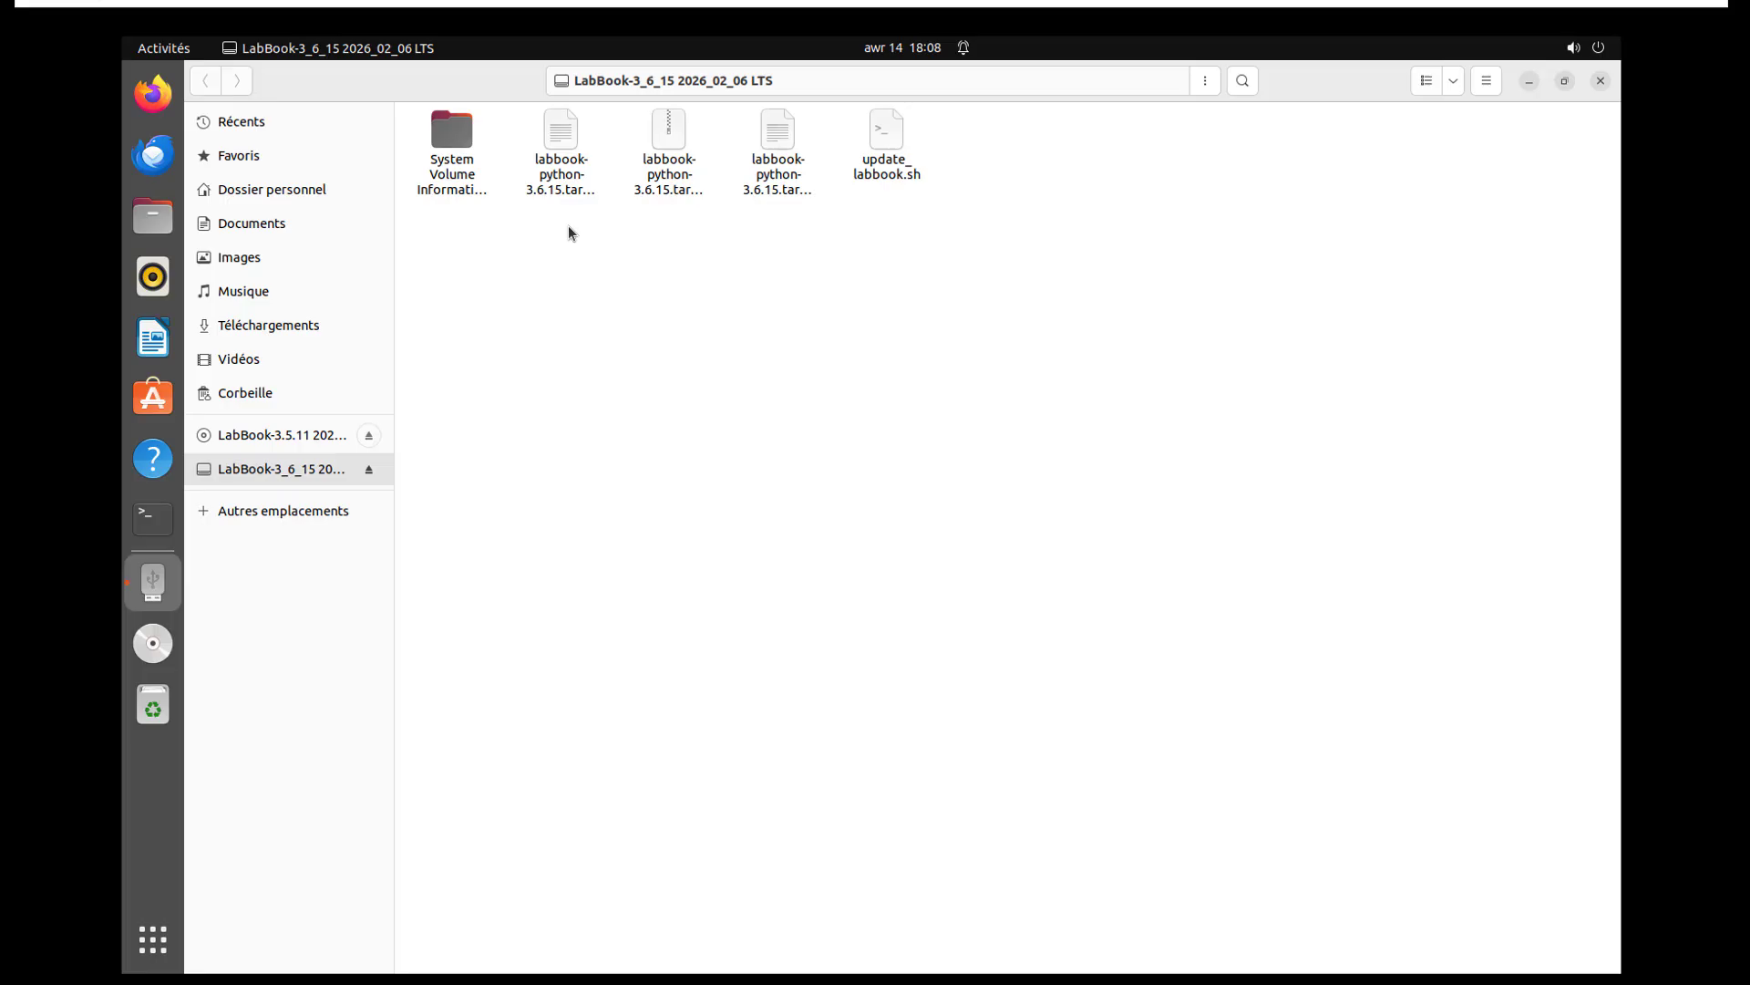
{"action": "left_click", "coordinate": [456, 167]}
{"action": "right_click", "coordinate": [455, 167]}
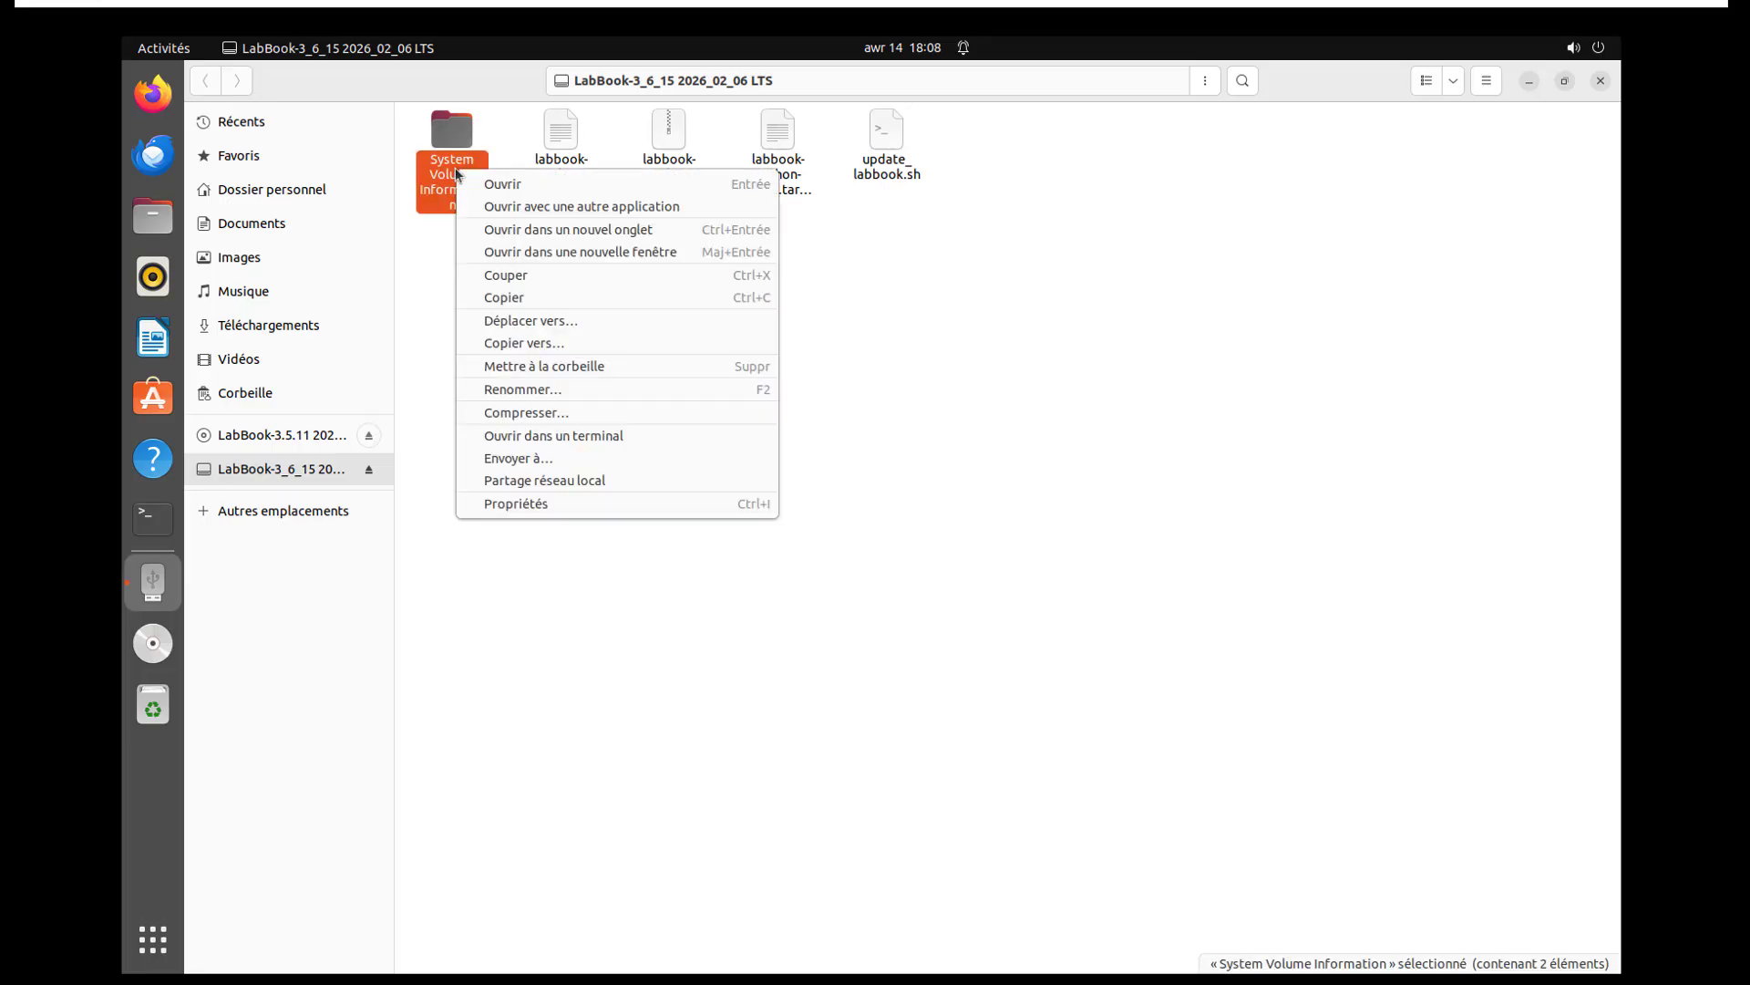
{"action": "left_click", "coordinate": [532, 367]}
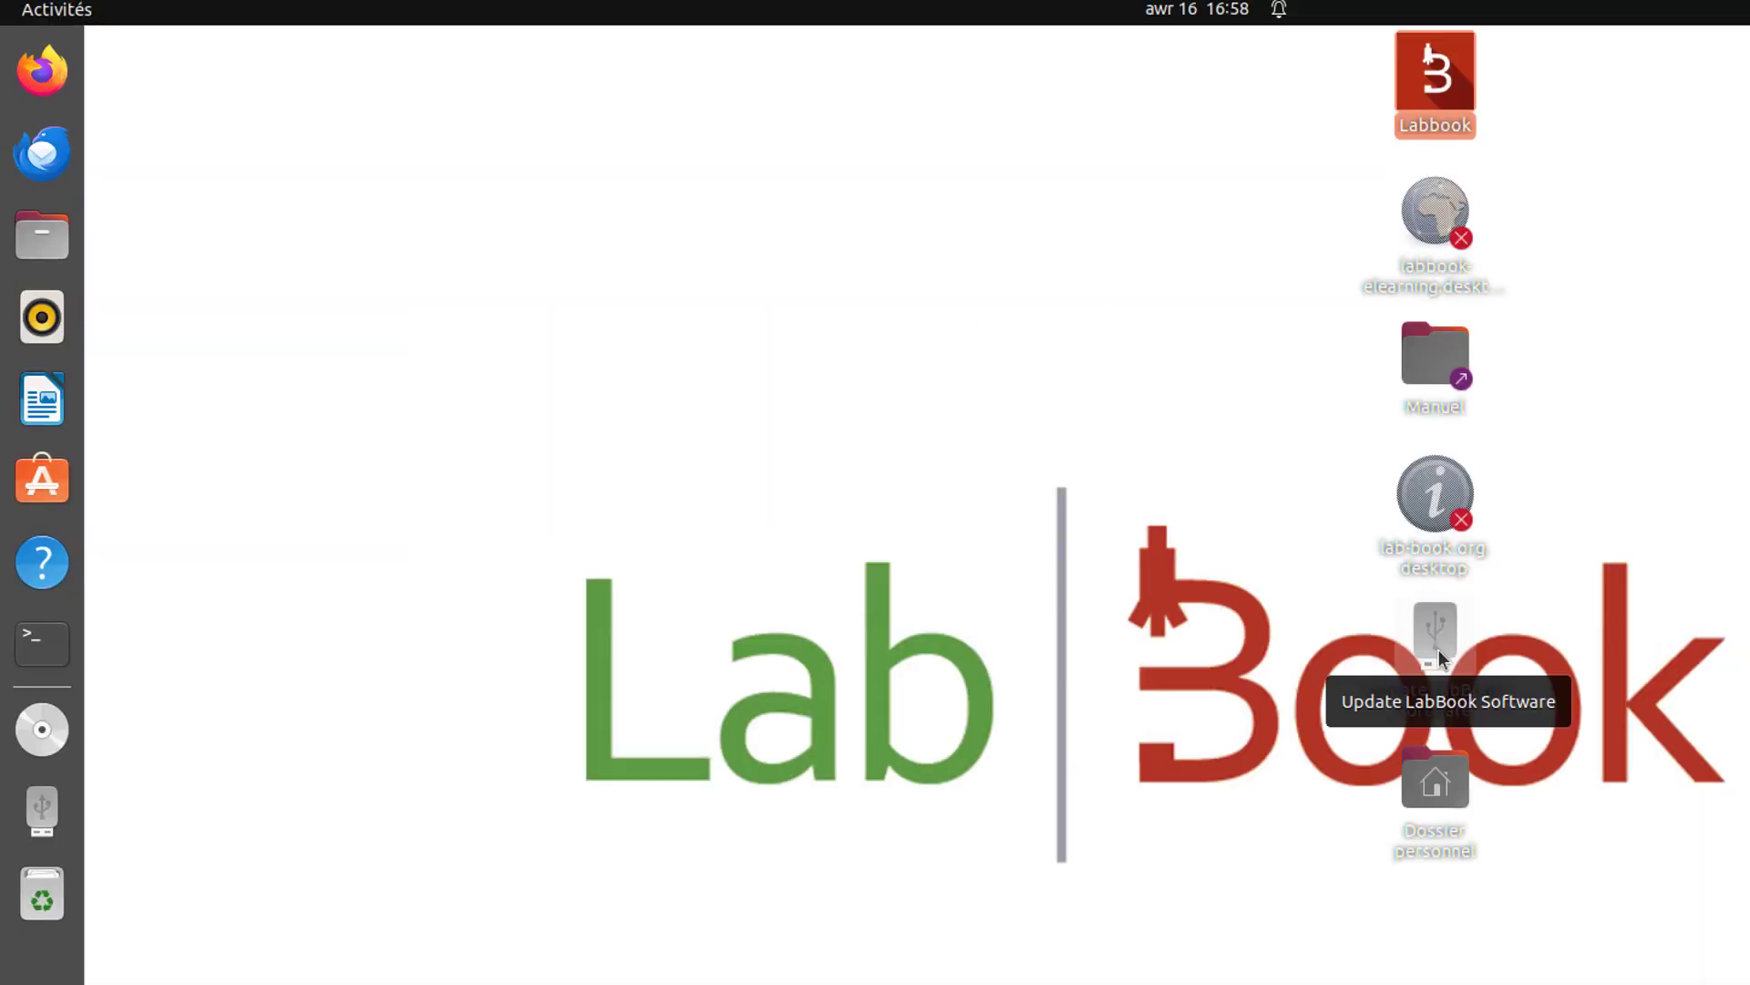
Launch Update LabBook Software from the desktop and submit the password for the update process.
{"action": "left_click", "coordinate": [1439, 650]}
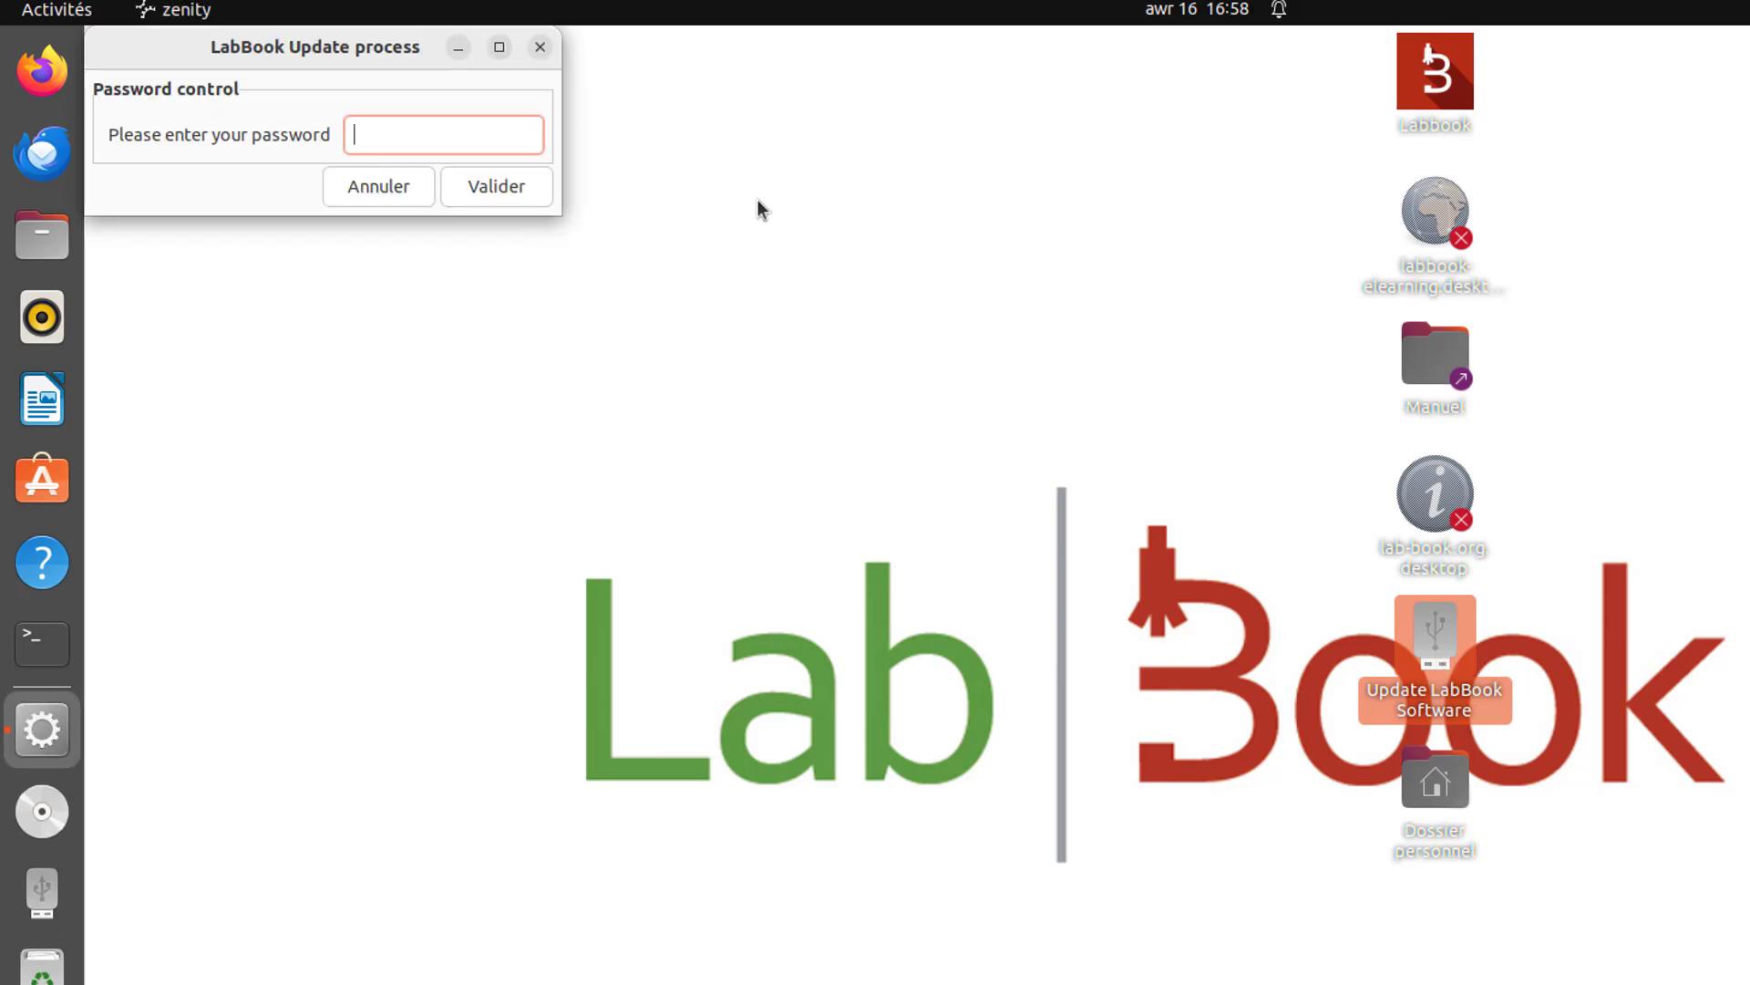
{"action": "type", "text": "**********"}
{"action": "left_click", "coordinate": [510, 188]}
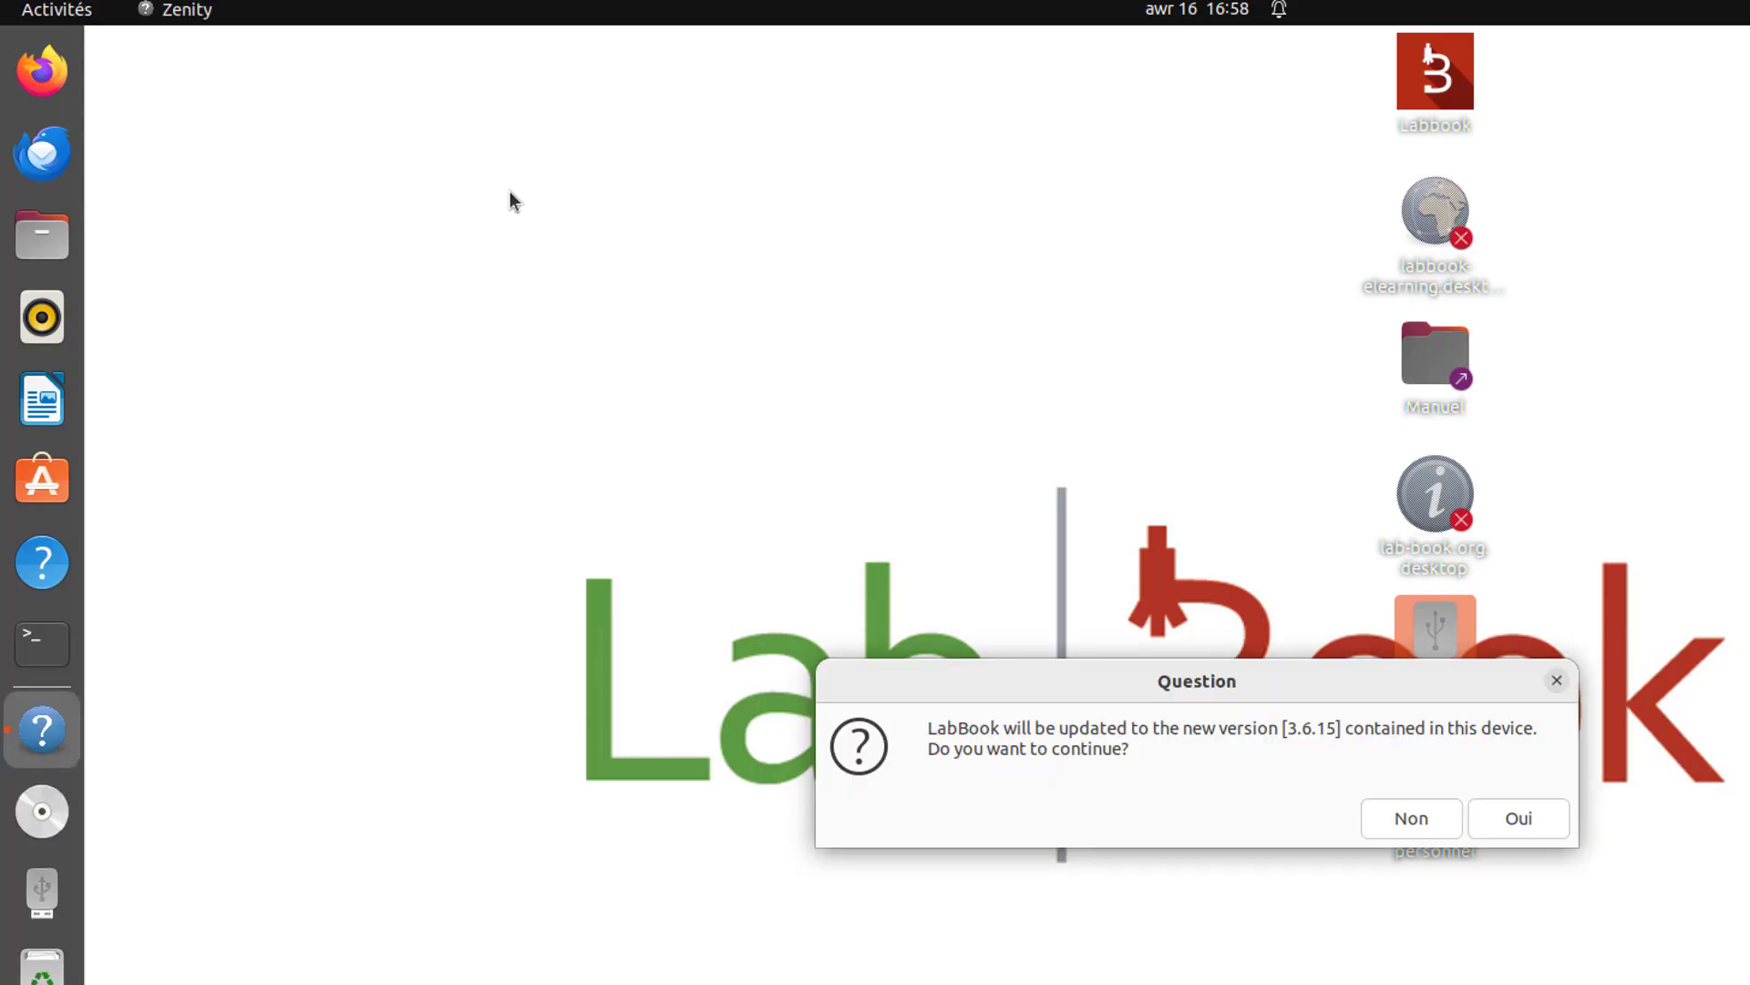